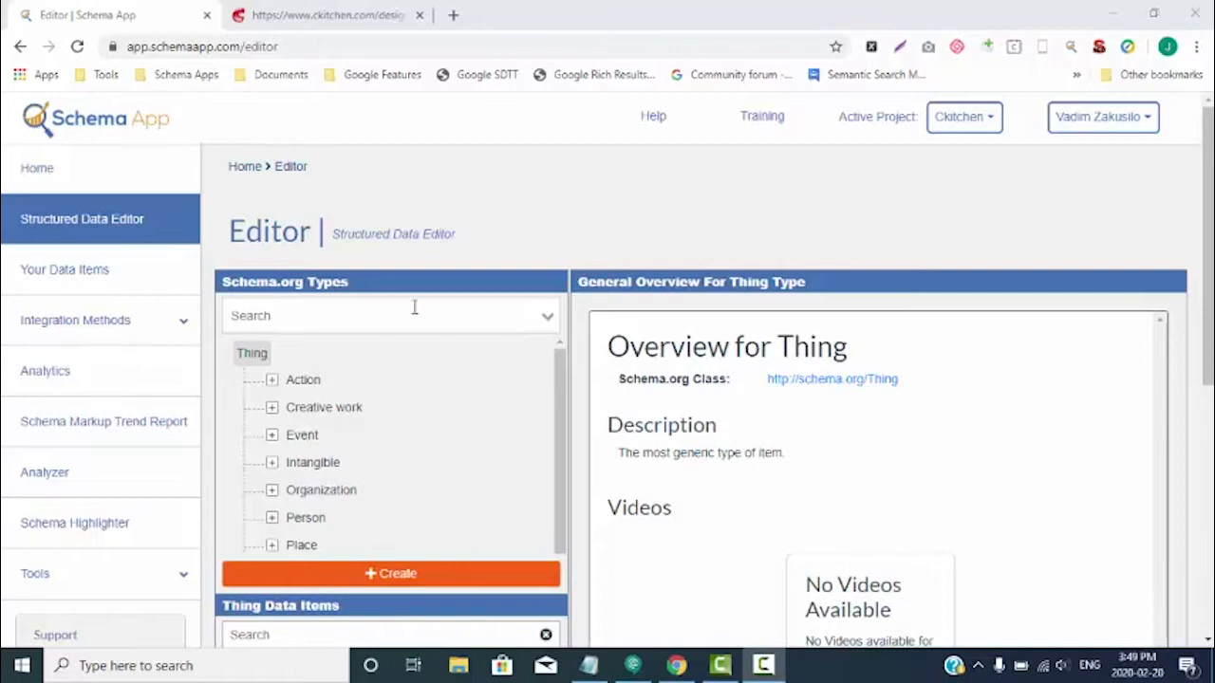
# - Find the Service type among the schema.org types and start creating a data item of that type
pyautogui.click(275, 317)
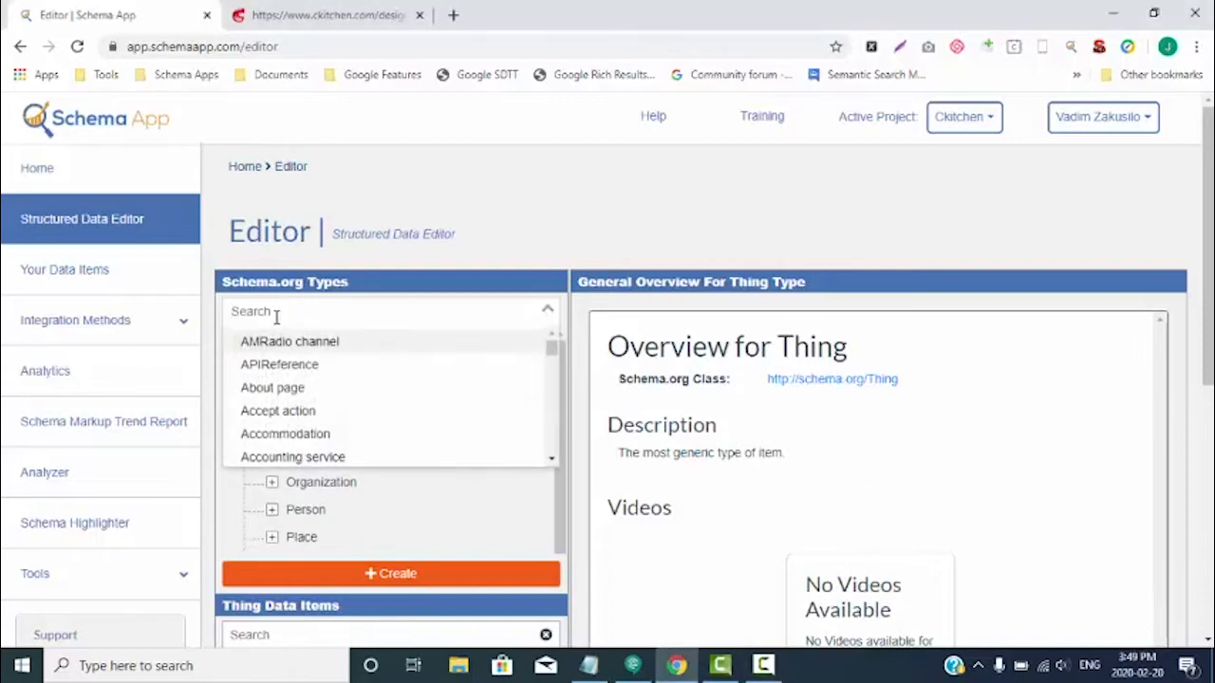
pyautogui.write('Service')
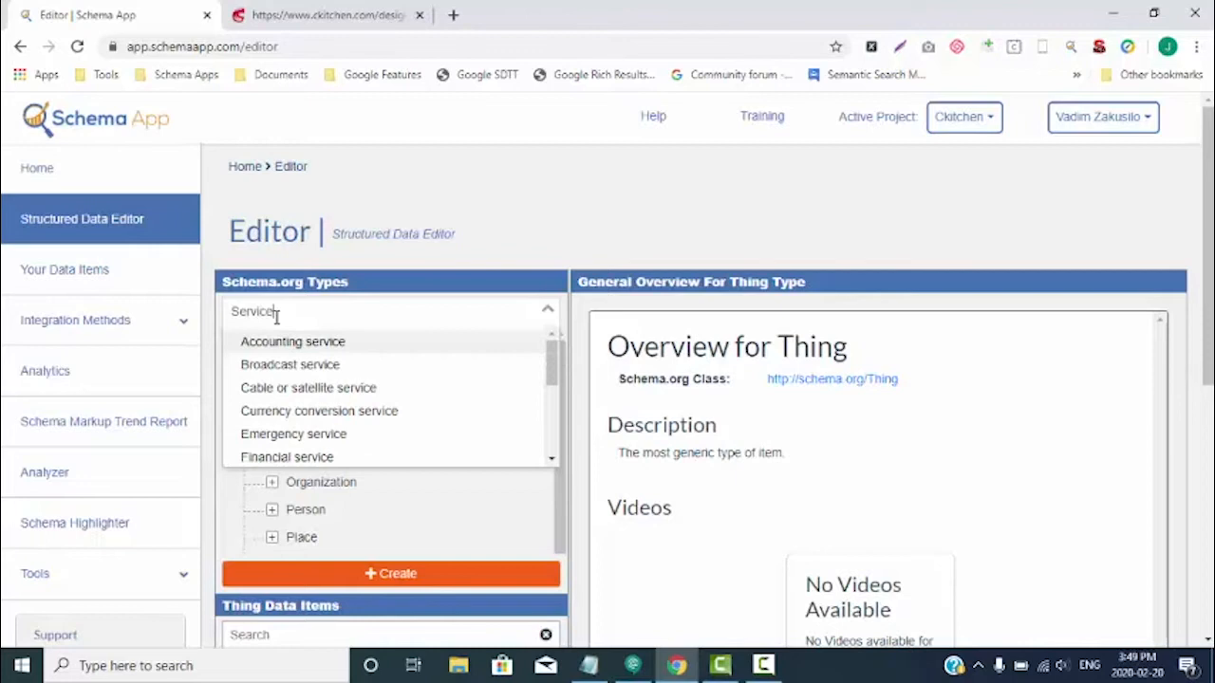
pyautogui.scroll(-1, 320, 384)
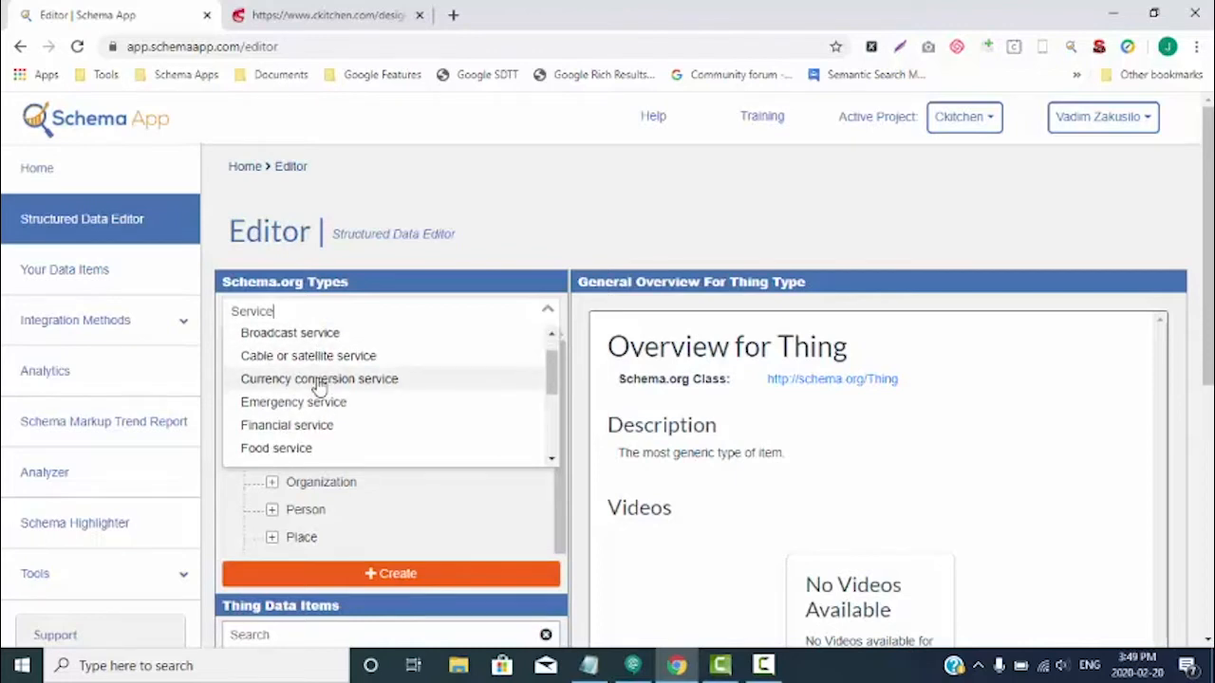
pyautogui.scroll(-2, 320, 384)
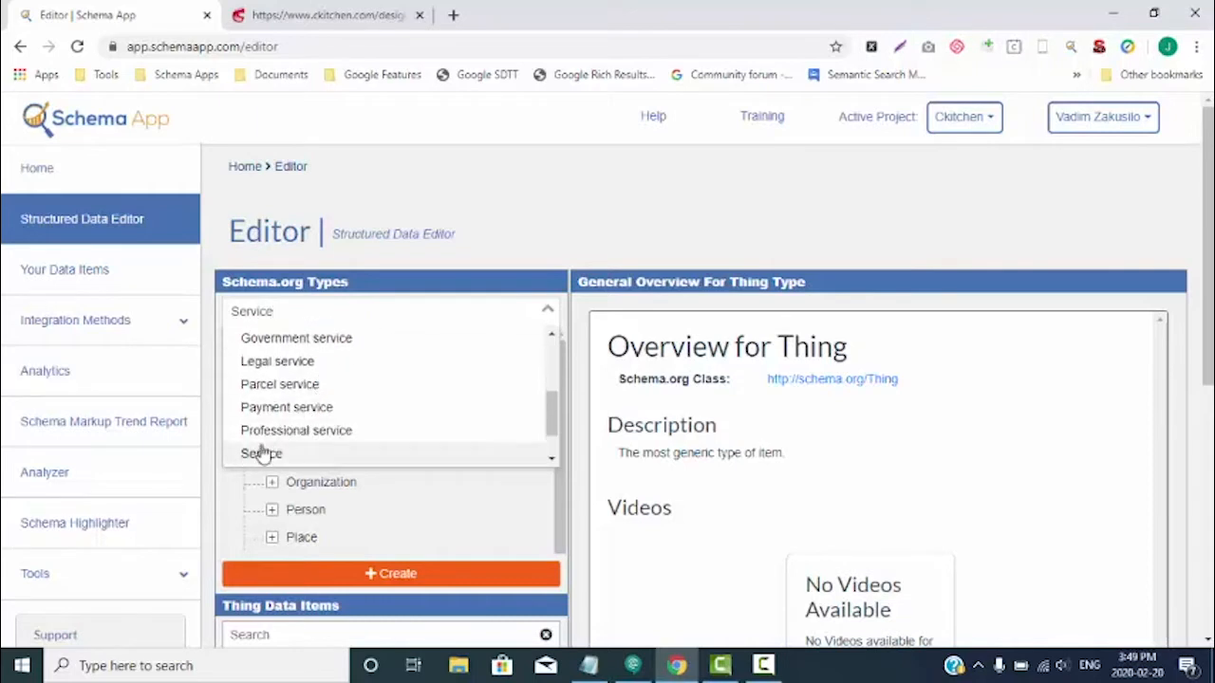
pyautogui.click(261, 454)
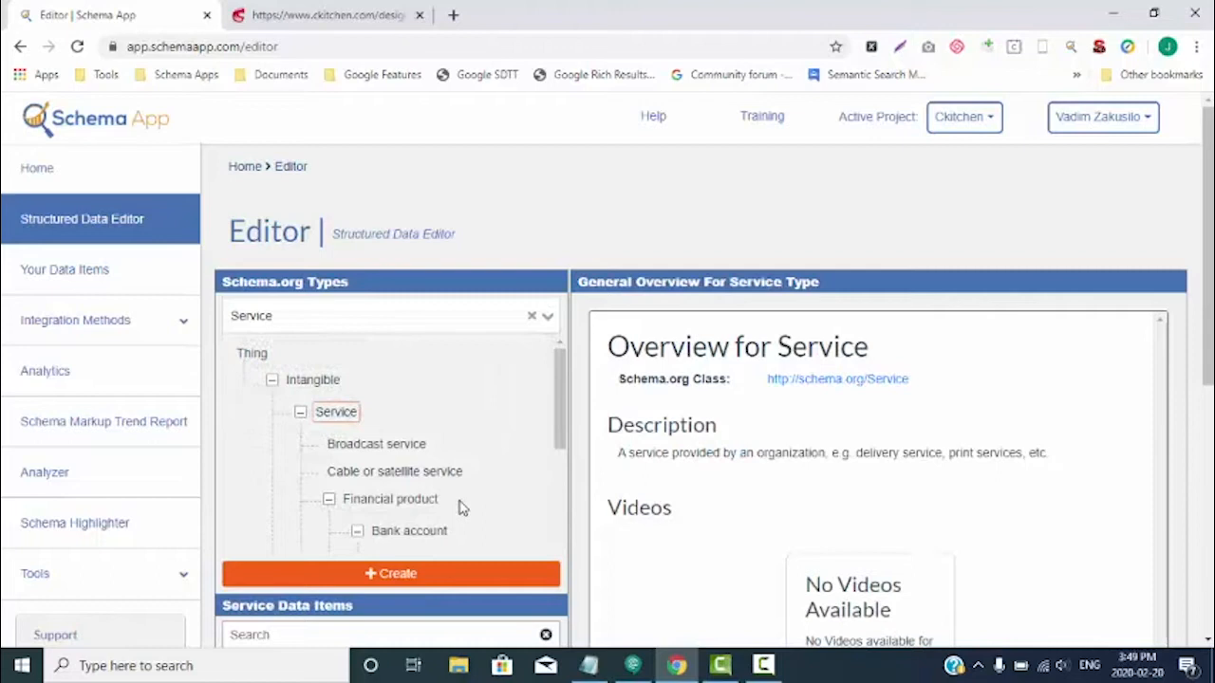
pyautogui.click(410, 577)
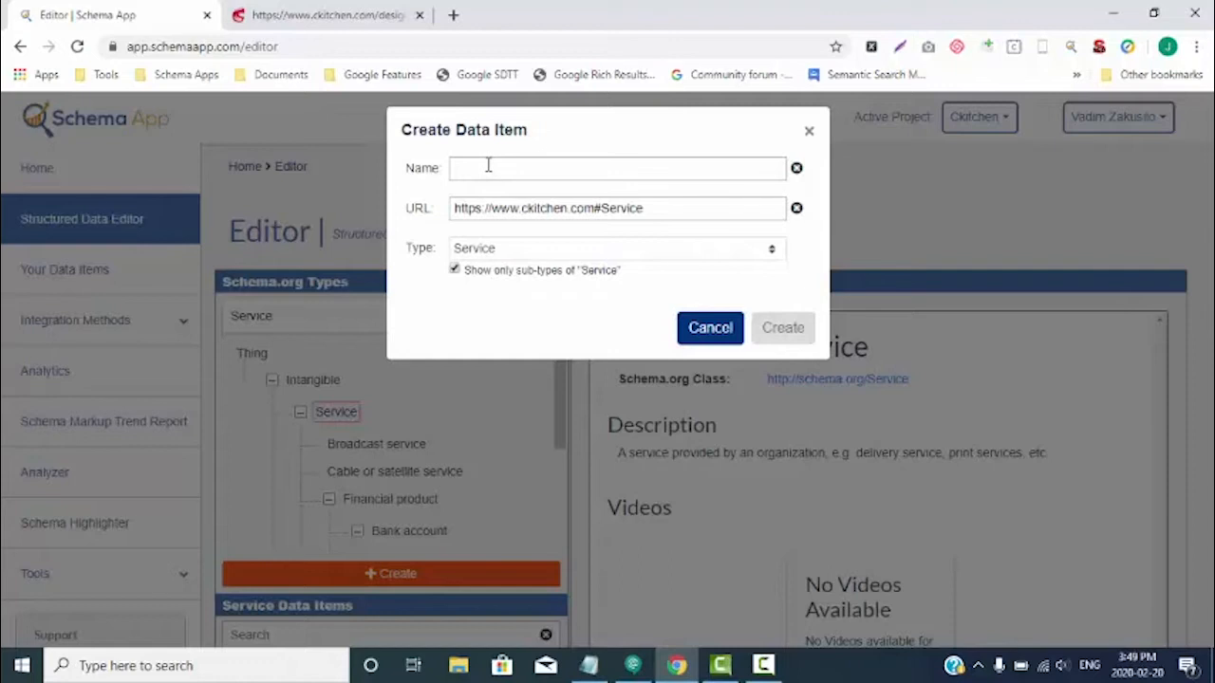
# - Copy the heading "Food Service Operation Consulting" from the ckitchen.com consulting page into the new data item's name
pyautogui.click(340, 19)
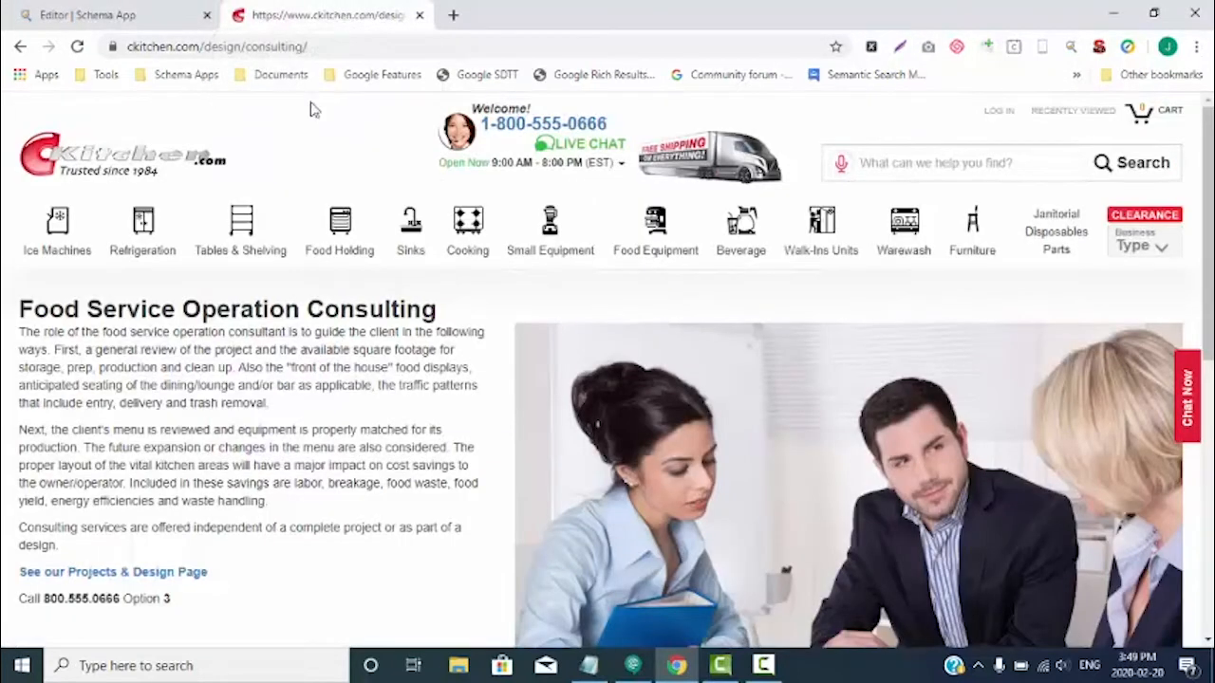
pyautogui.scroll(-3, 326, 423)
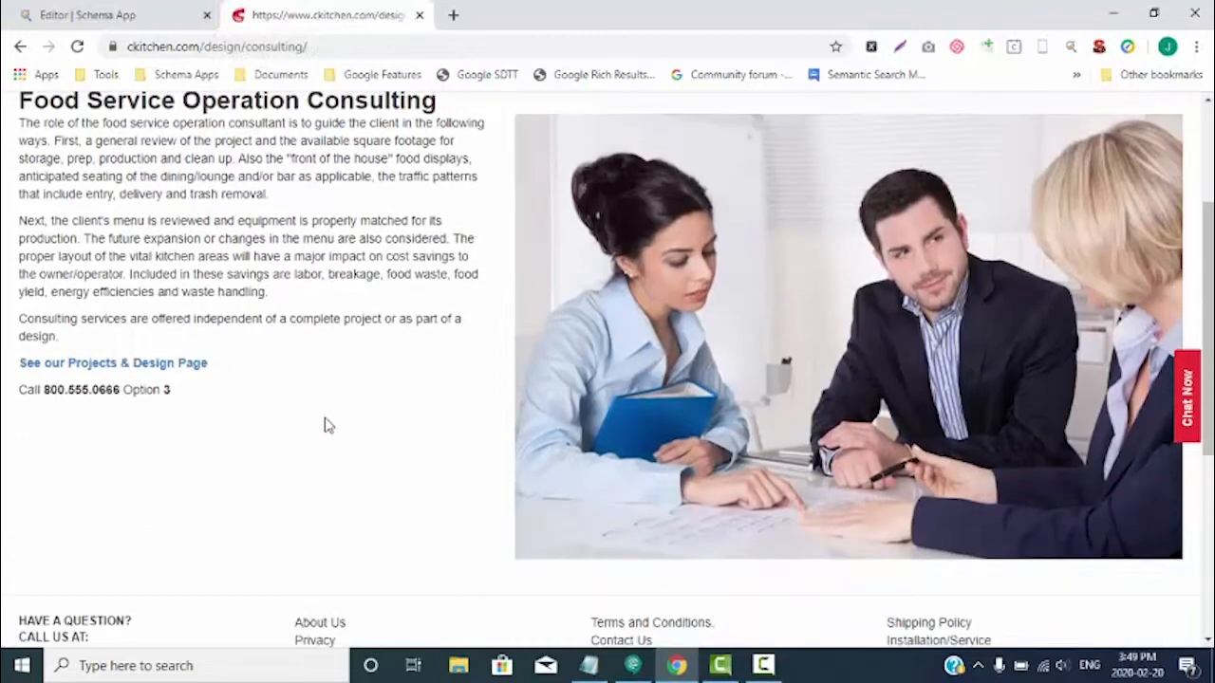
pyautogui.scroll(3, 326, 424)
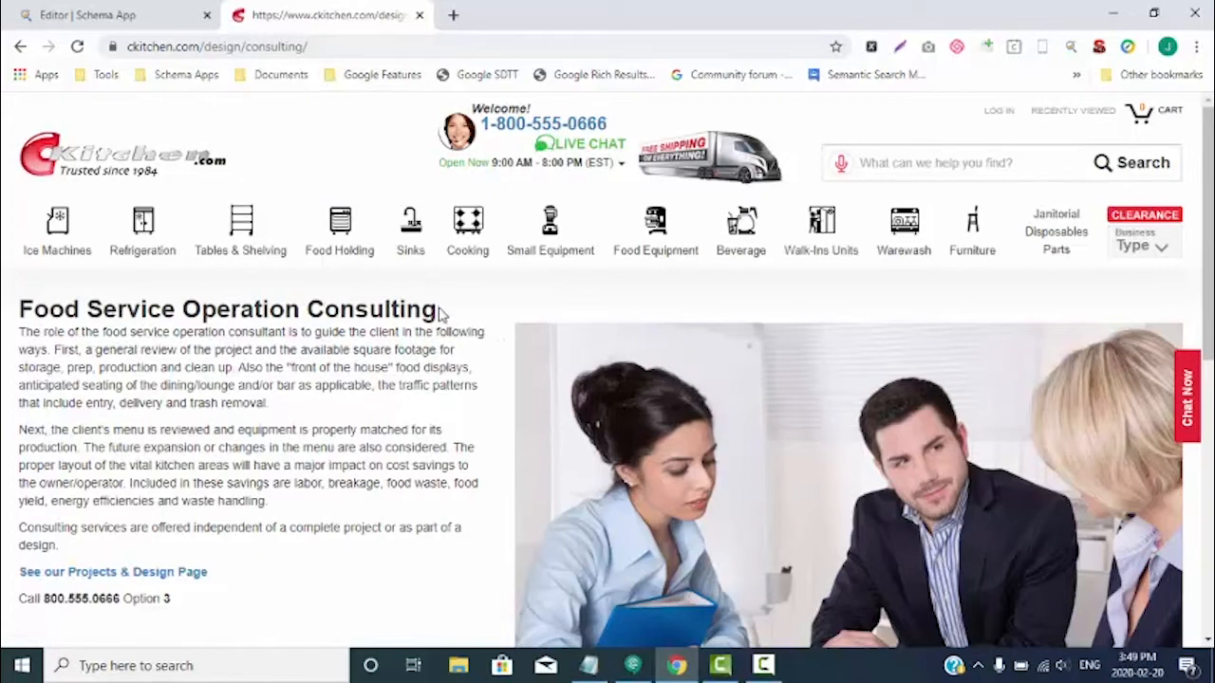
pyautogui.moveTo(436, 314); pyautogui.dragTo(23, 297)
pyautogui.hotkey('ctrl', 'c')
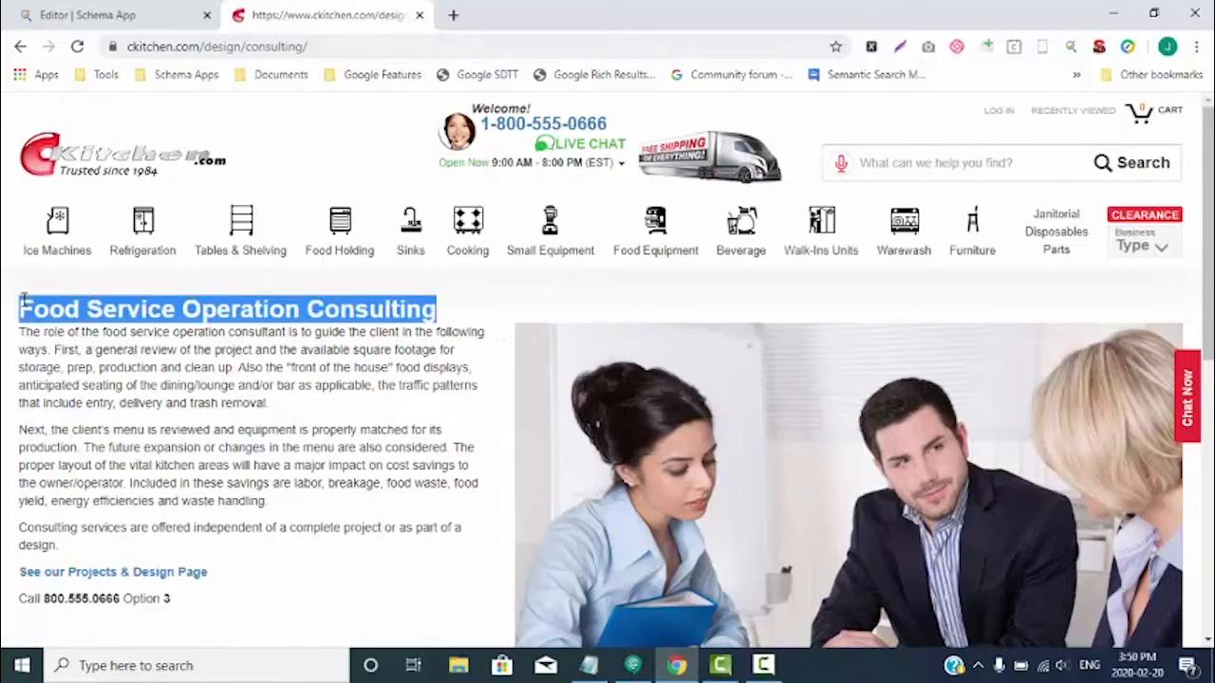
pyautogui.click(166, 18)
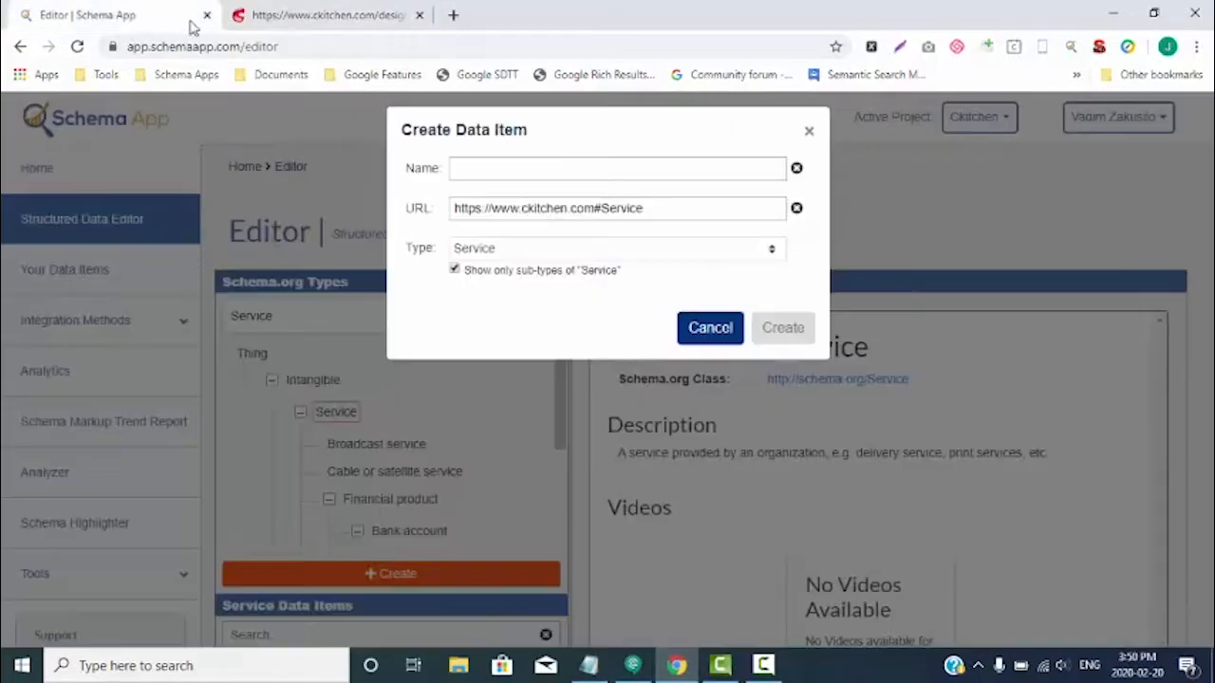
pyautogui.click(570, 168)
pyautogui.hotkey('ctrl', 'v')
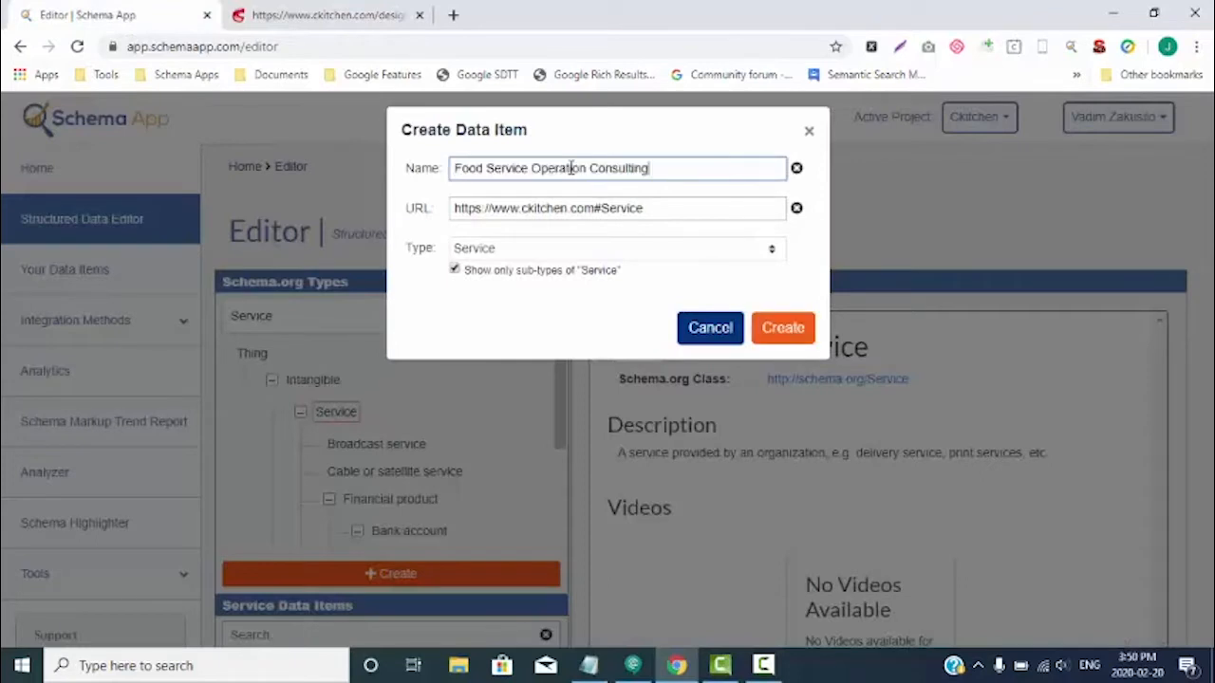
pyautogui.click(320, 21)
pyautogui.click(289, 45)
pyautogui.hotkey('ctrl', 'c')
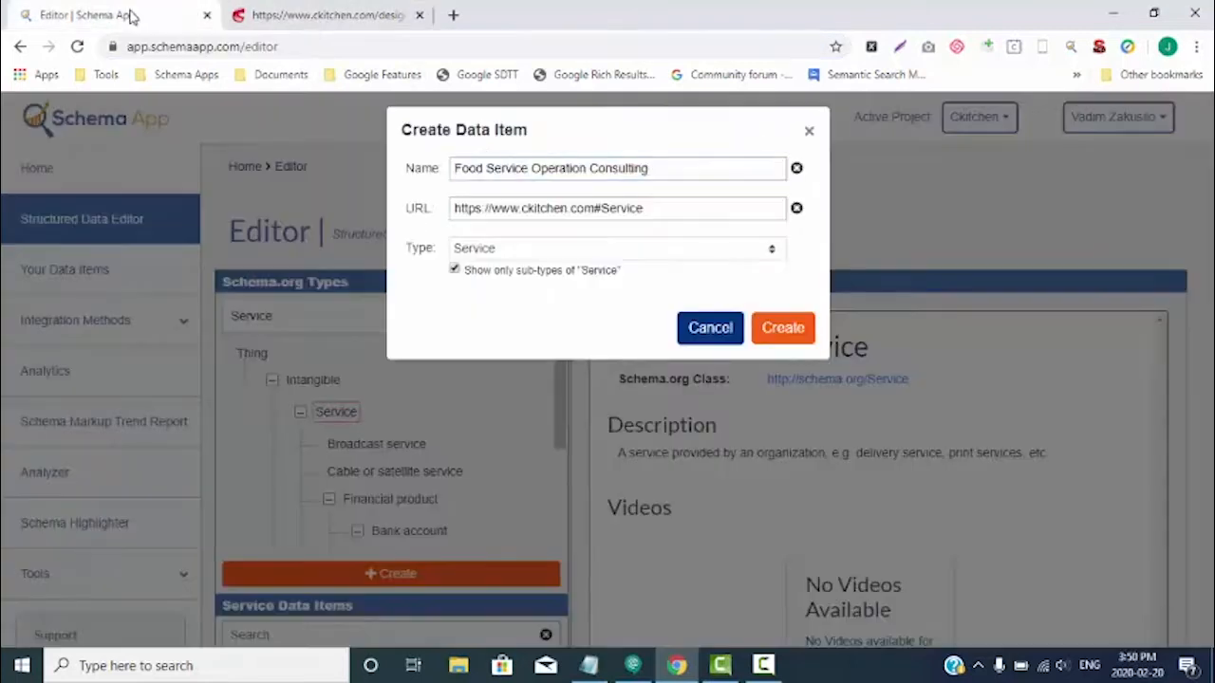
pyautogui.click(129, 15)
pyautogui.tripleClick(527, 211)
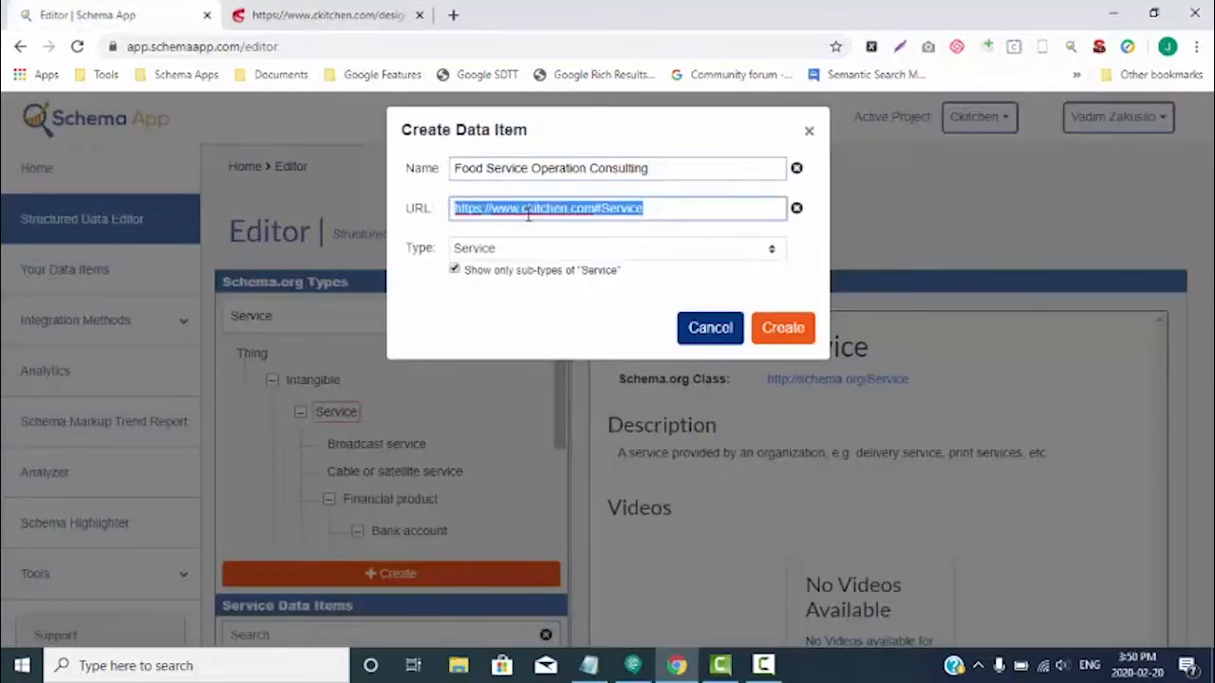
pyautogui.hotkey('ctrl', 'v')
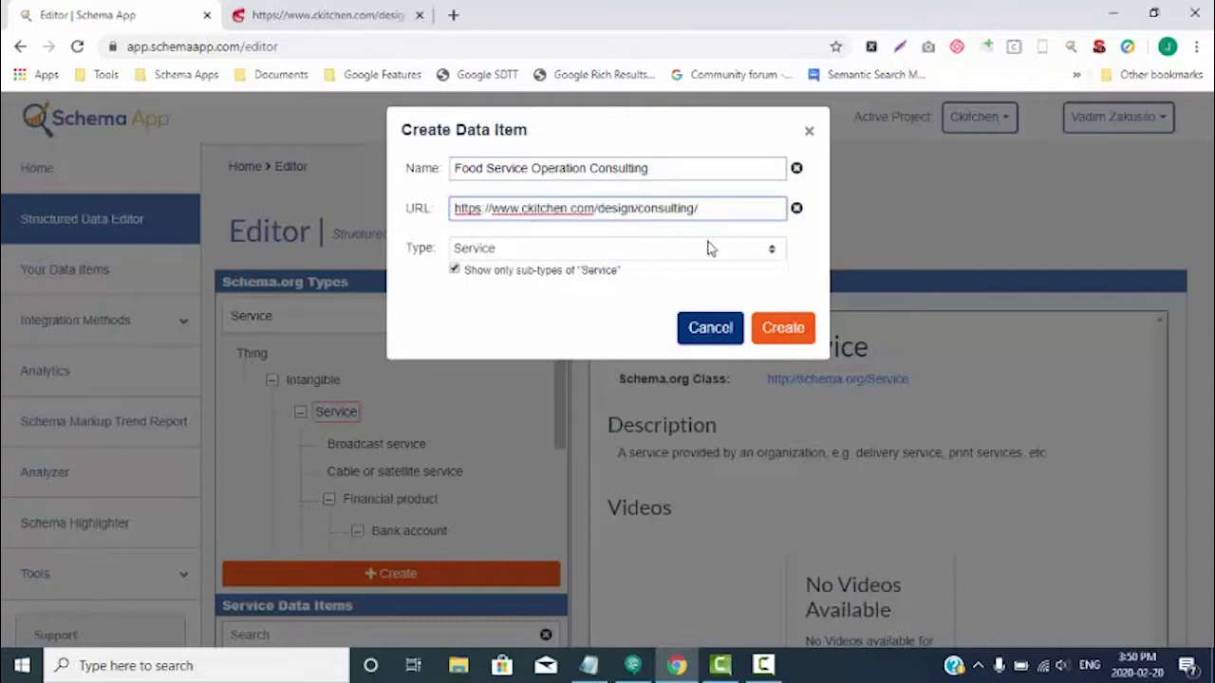
pyautogui.click(784, 329)
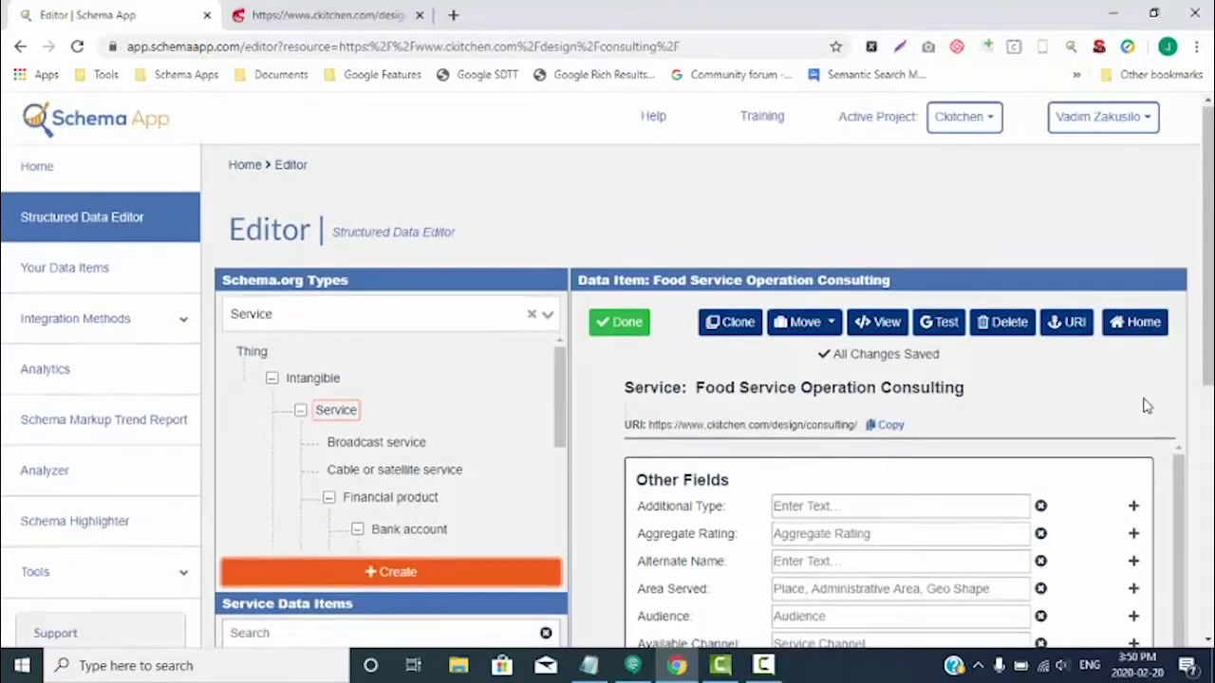
# - Search Wikipedia for "consulting" and open the Consultant article as a source for the service's Additional Type
pyautogui.scroll(-2, 1147, 407)
pyautogui.scroll(-1, 1156, 368)
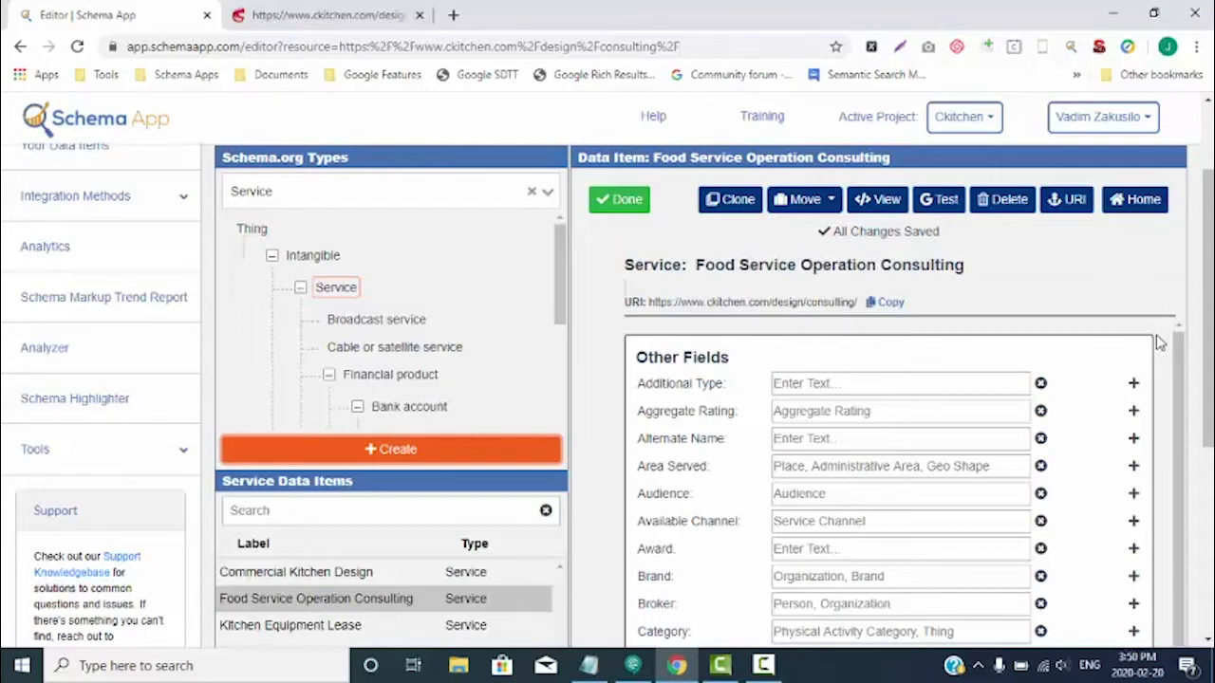
pyautogui.scroll(-1, 1158, 342)
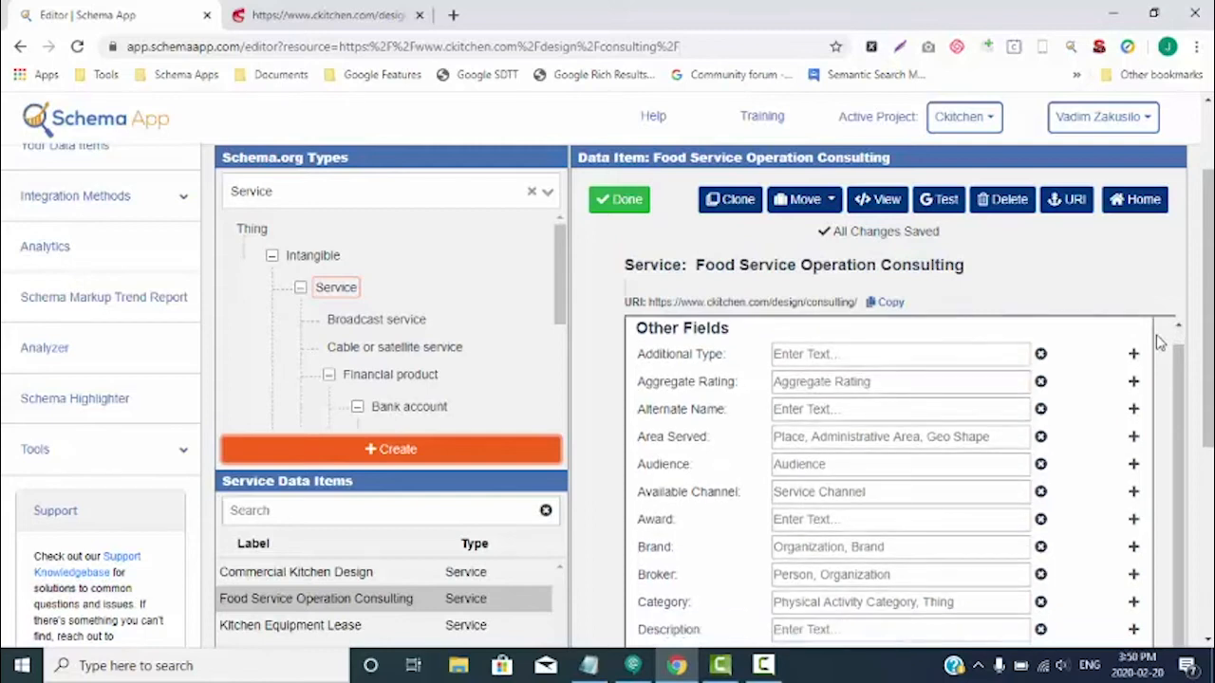
pyautogui.scroll(1, 1127, 455)
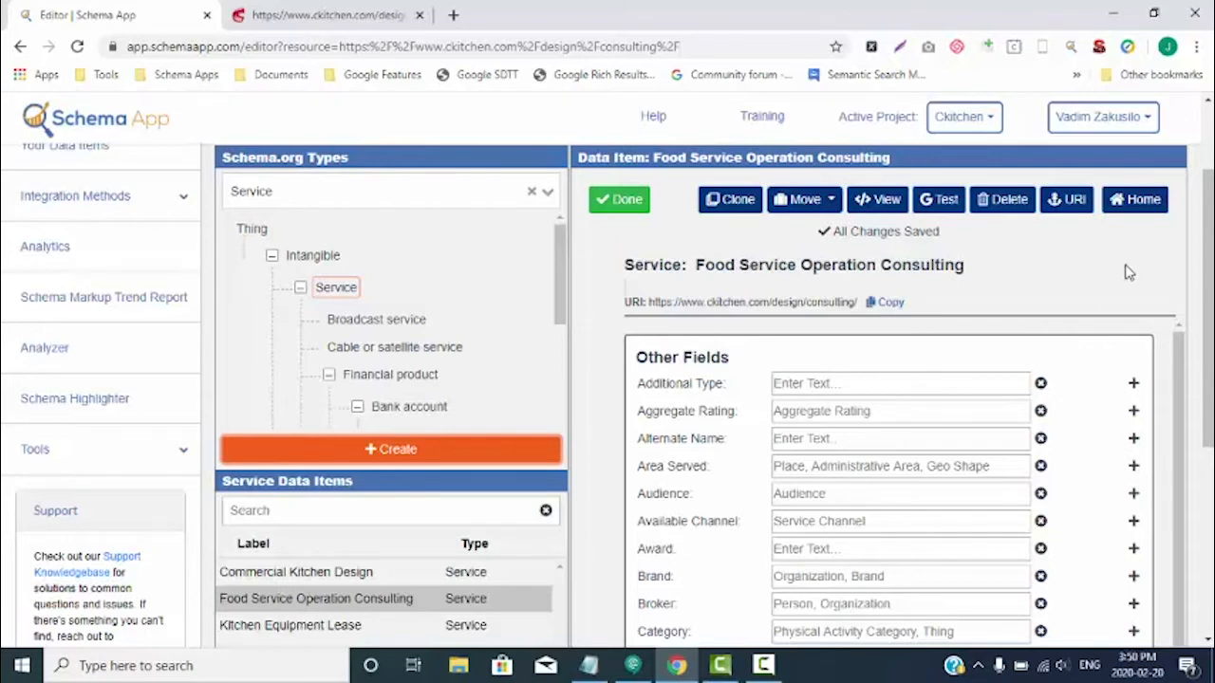
pyautogui.scroll(-1, 1131, 272)
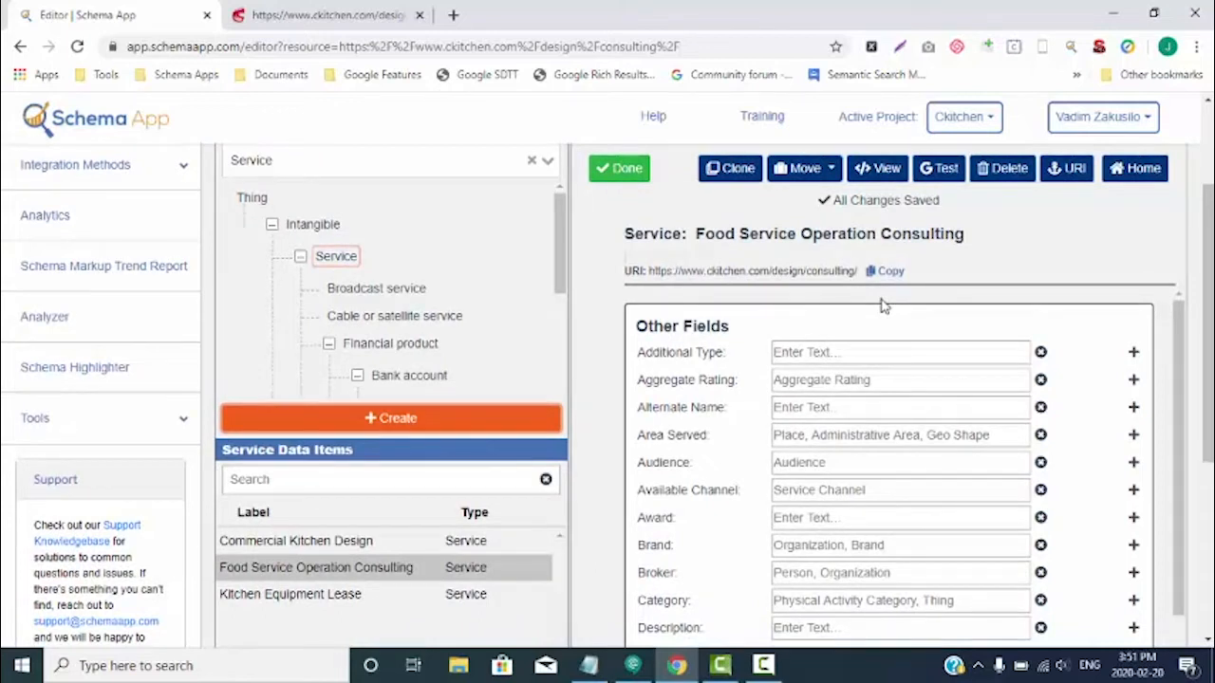
pyautogui.click(788, 349)
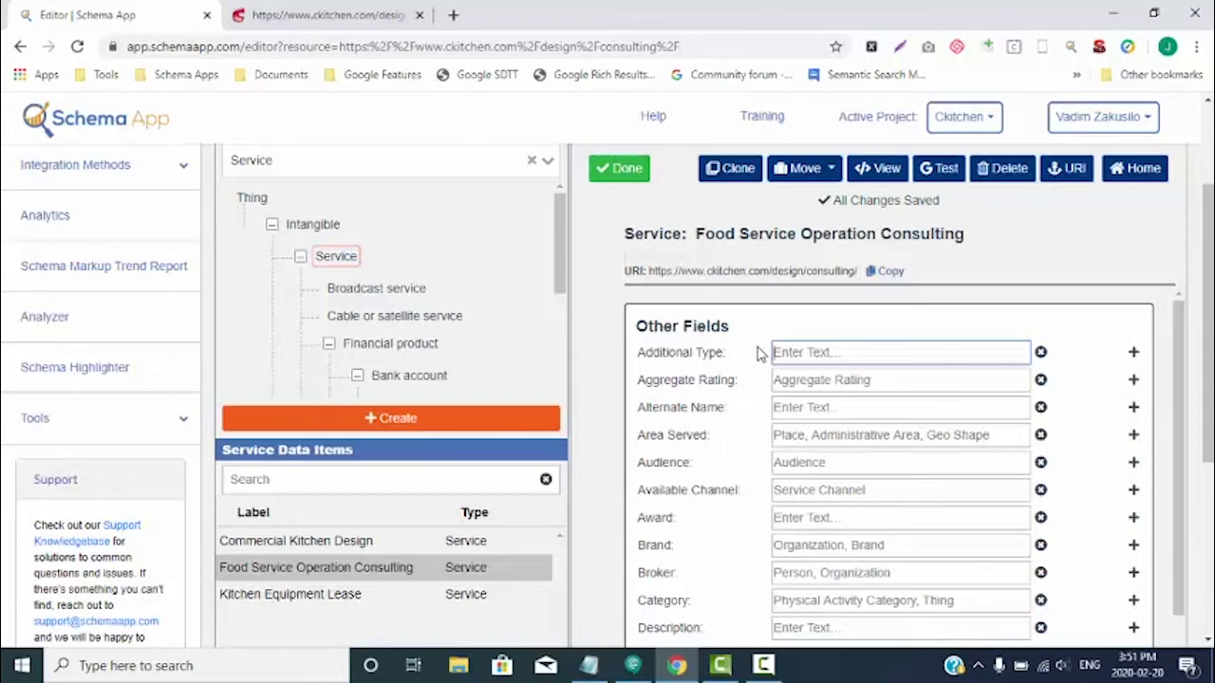
pyautogui.click(453, 15)
pyautogui.write('wikipedia')
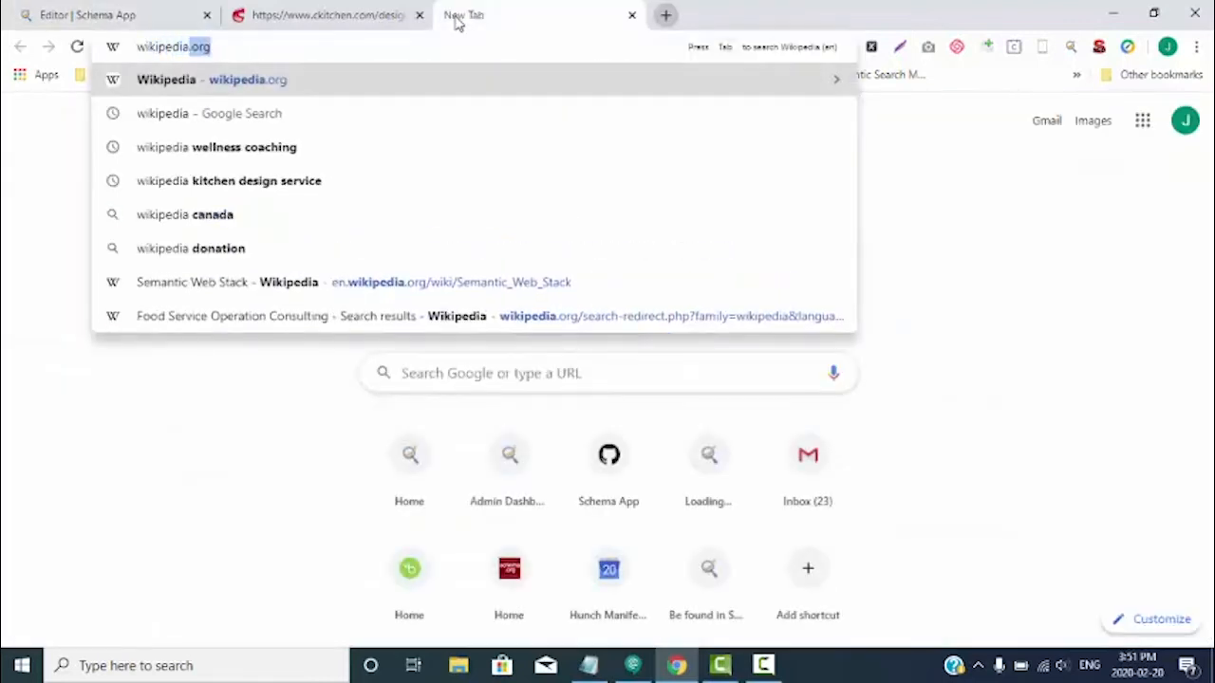
pyautogui.press('Return')
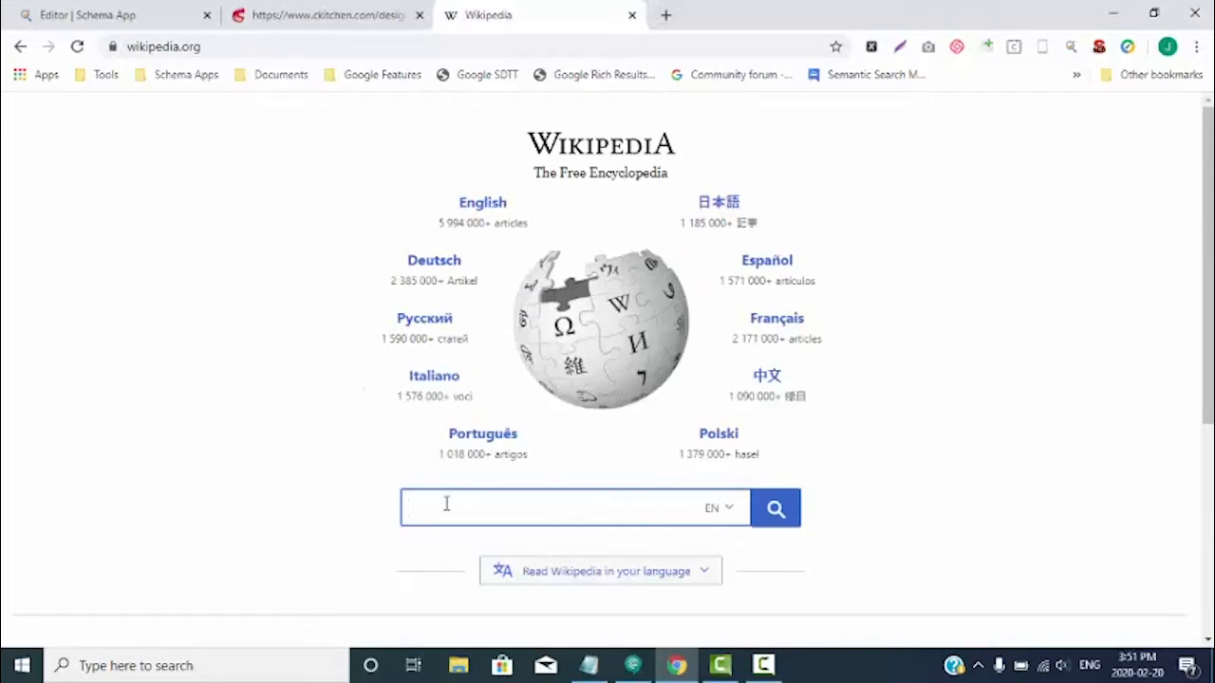
pyautogui.write('consulting')
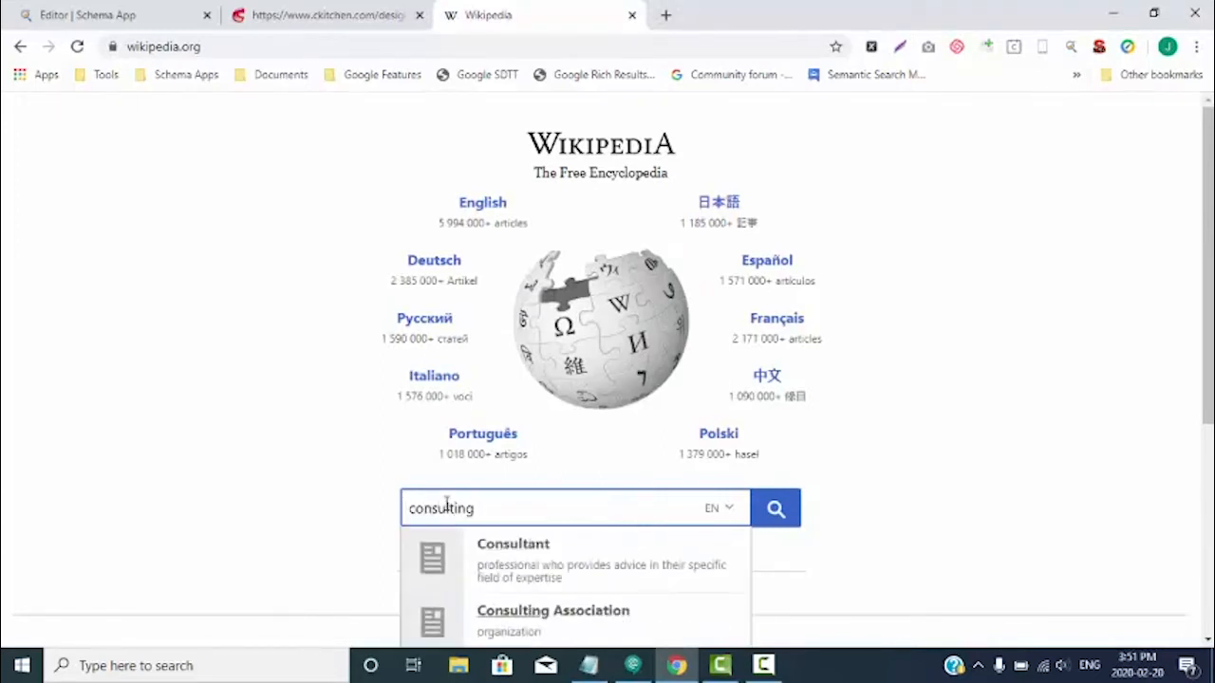
pyautogui.click(529, 575)
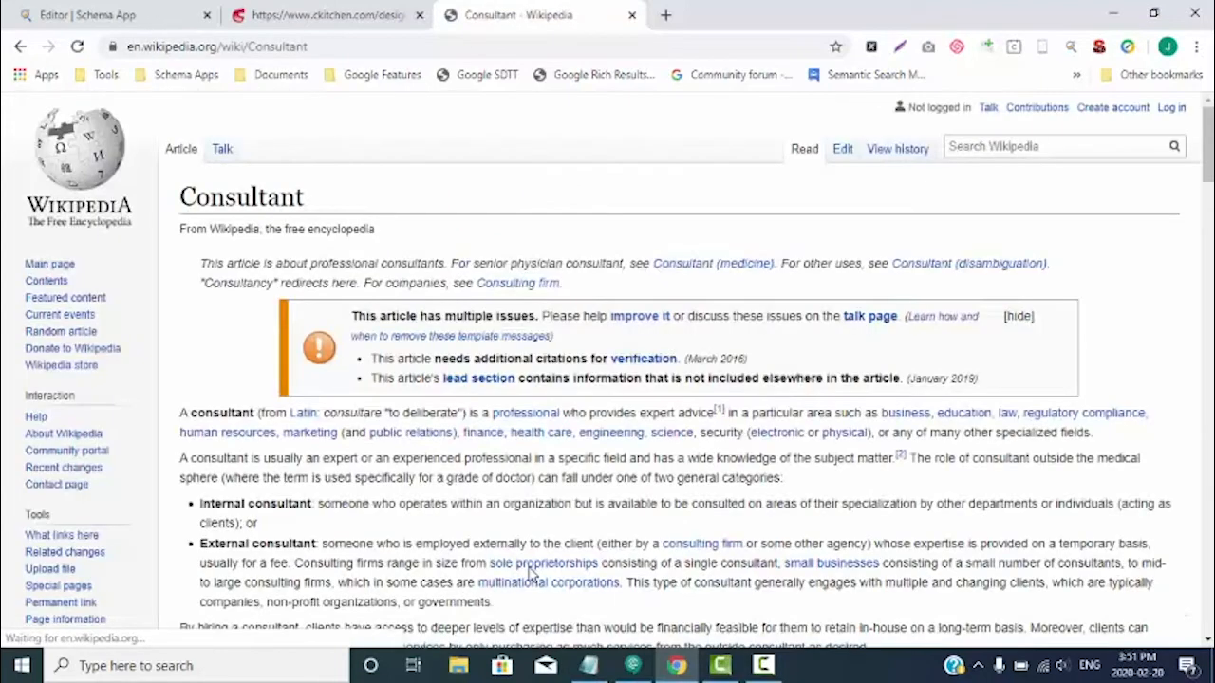
pyautogui.click(304, 49)
pyautogui.rightClick(303, 52)
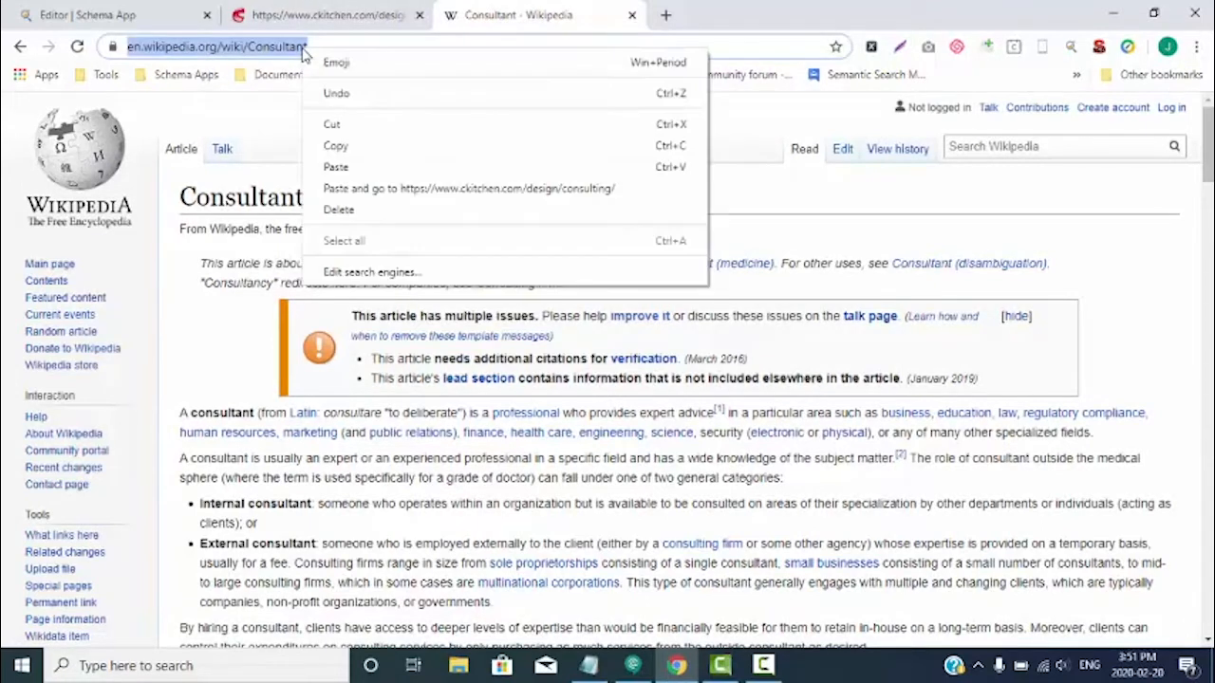
pyautogui.click(338, 151)
pyautogui.click(133, 16)
pyautogui.click(826, 352)
pyautogui.hotkey('ctrl', 'v')
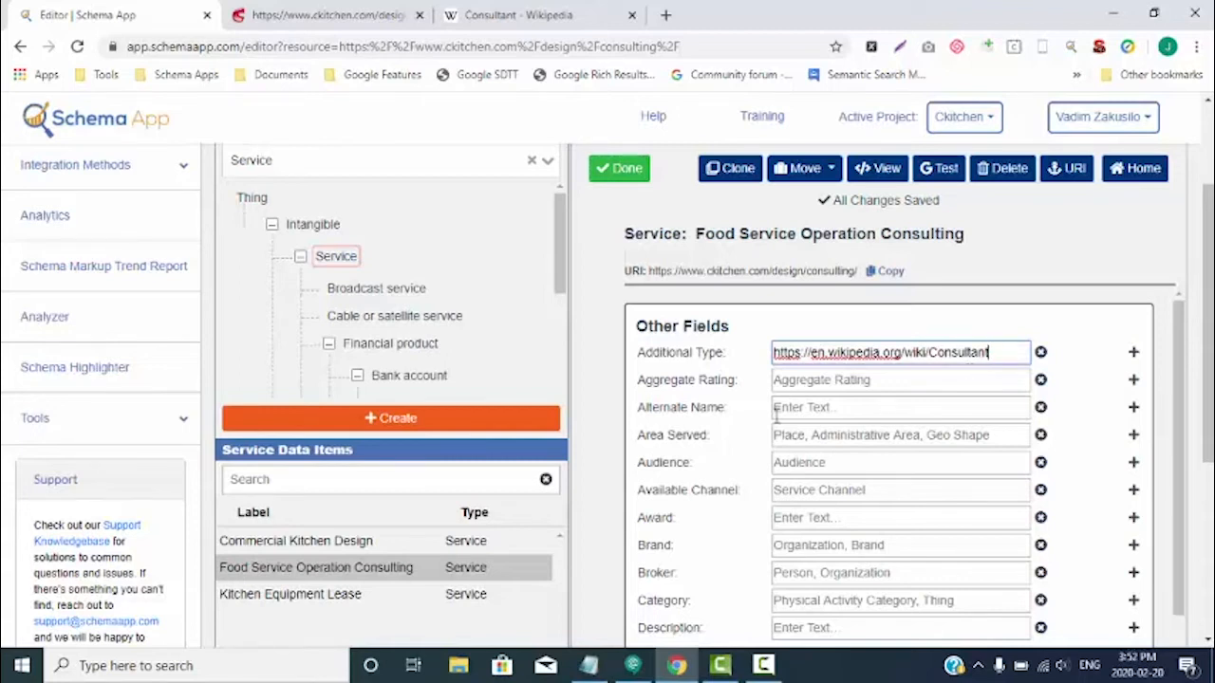
# - Check the company's location in the consulting page's footer and enter "New York" as the service's Area Served
pyautogui.click(834, 433)
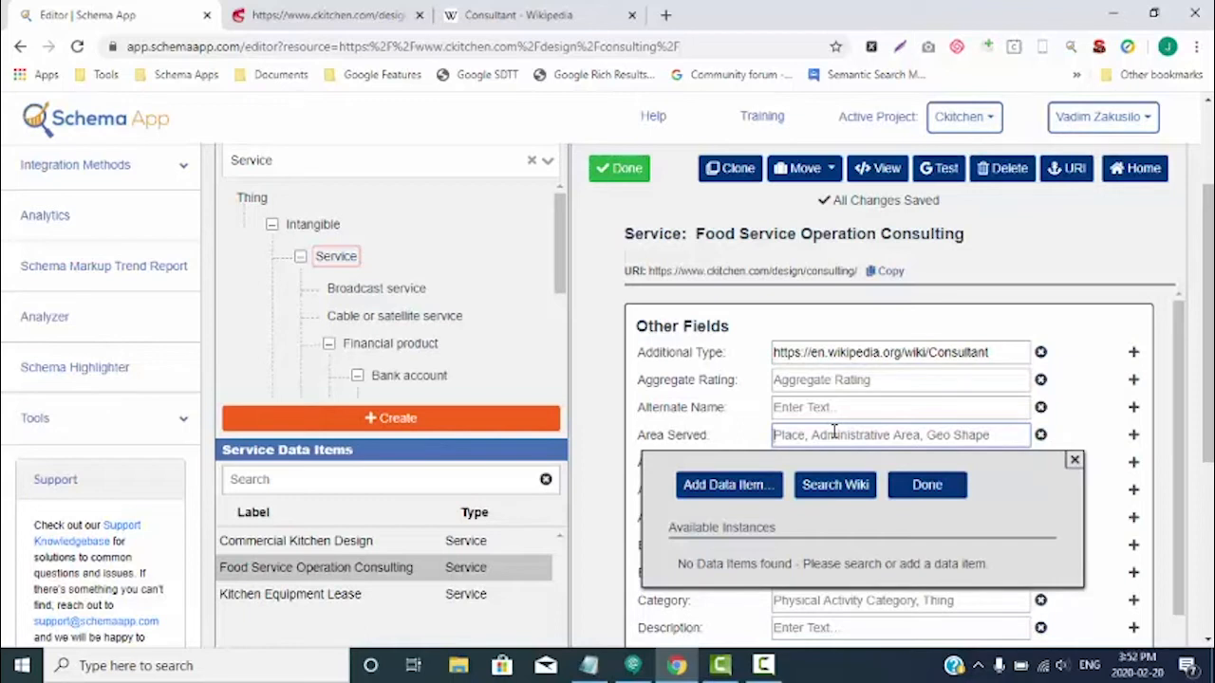
pyautogui.click(328, 14)
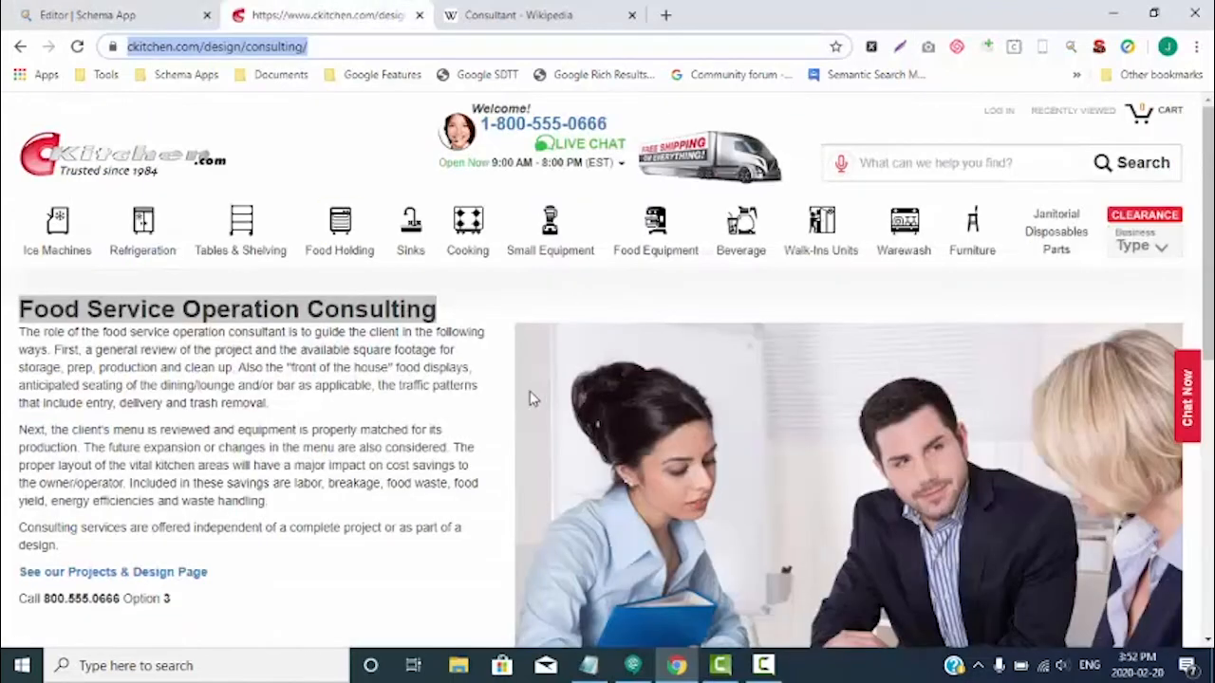
pyautogui.scroll(-6, 531, 394)
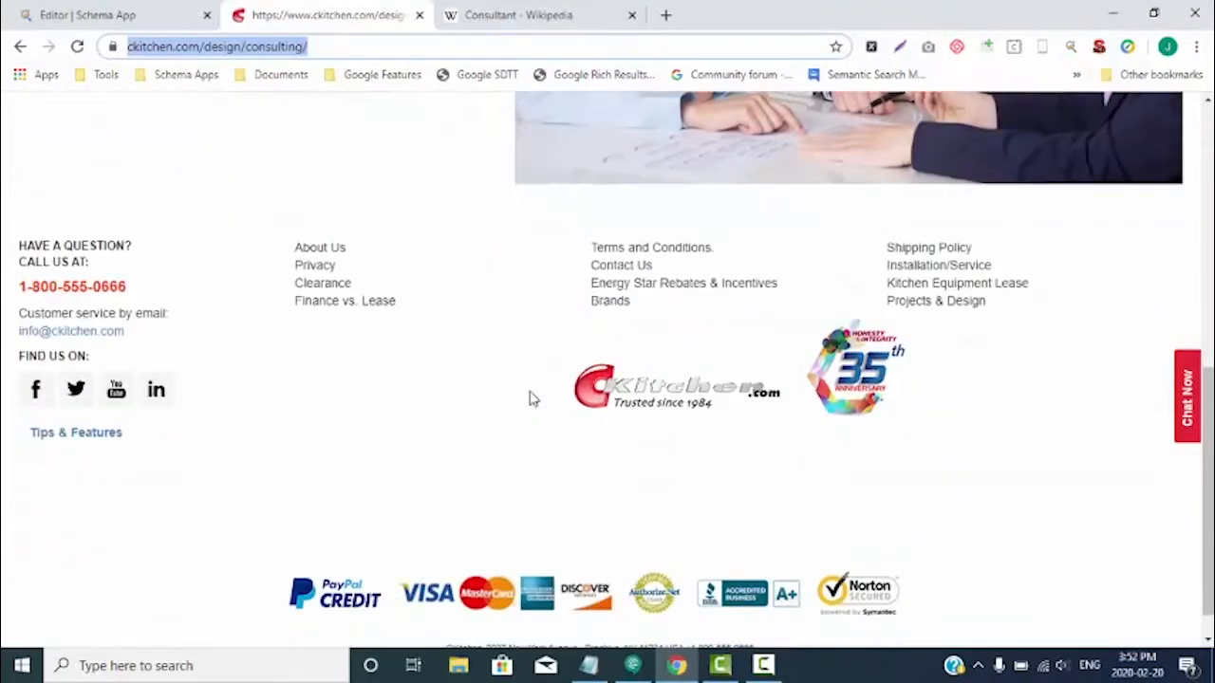
pyautogui.scroll(-1, 532, 399)
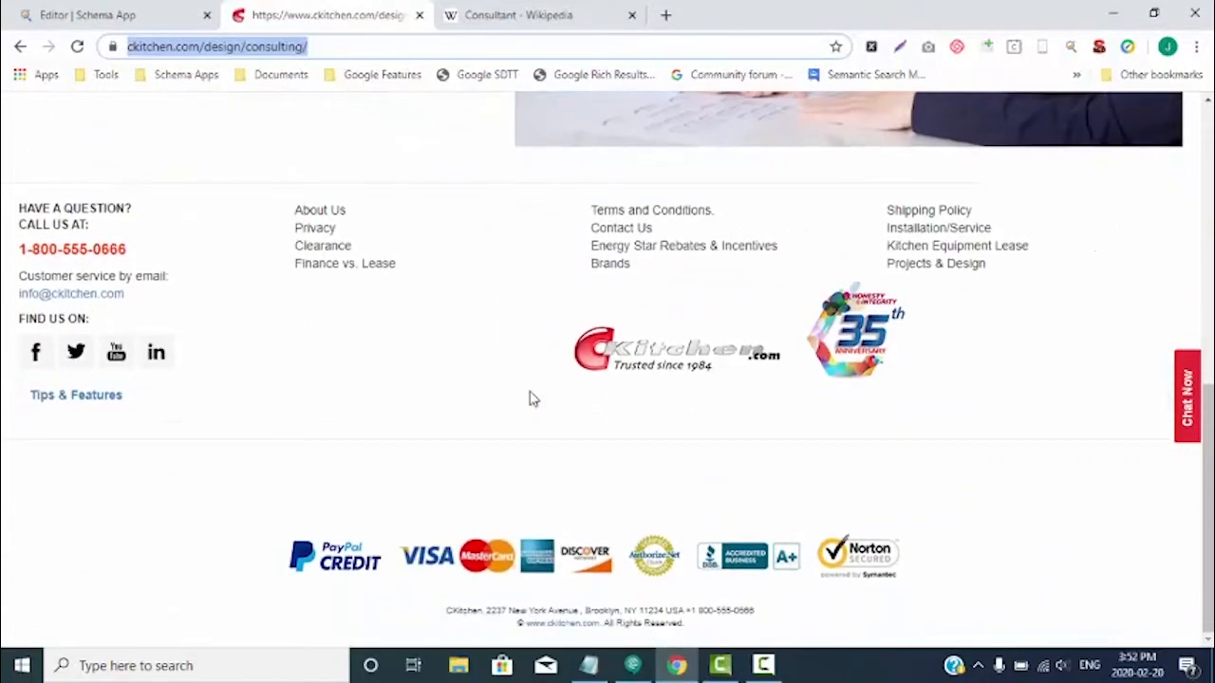
pyautogui.scroll(10, 485, 374)
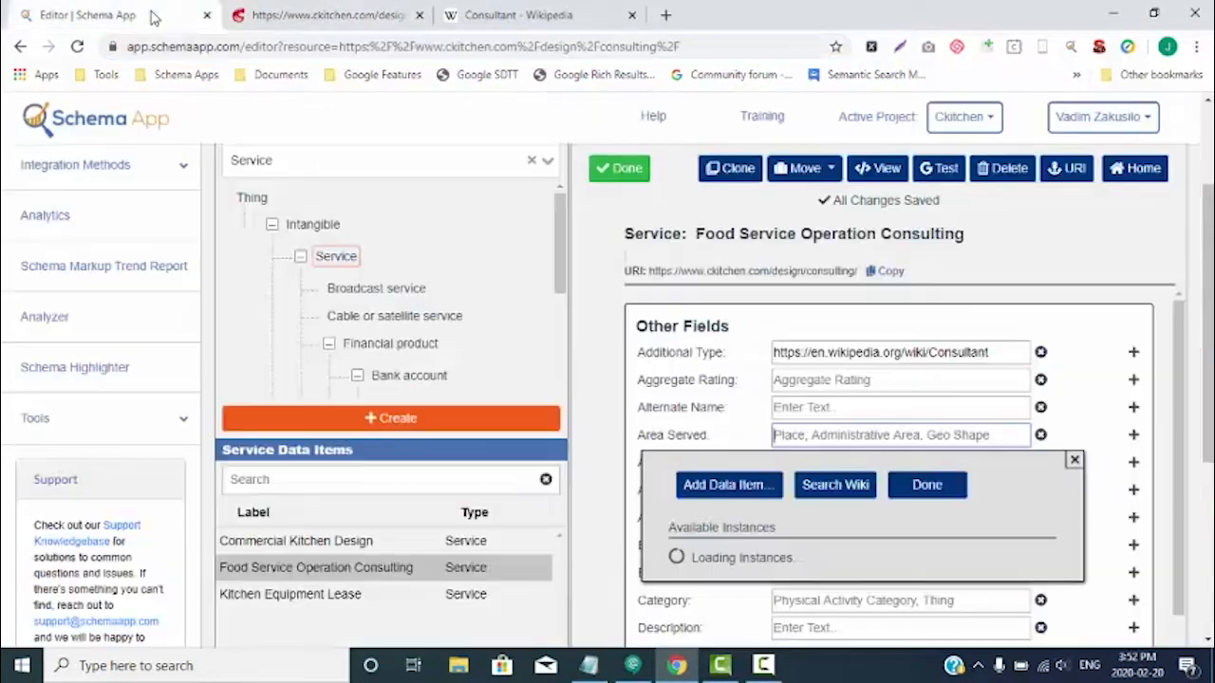
pyautogui.click(152, 16)
pyautogui.write('New')
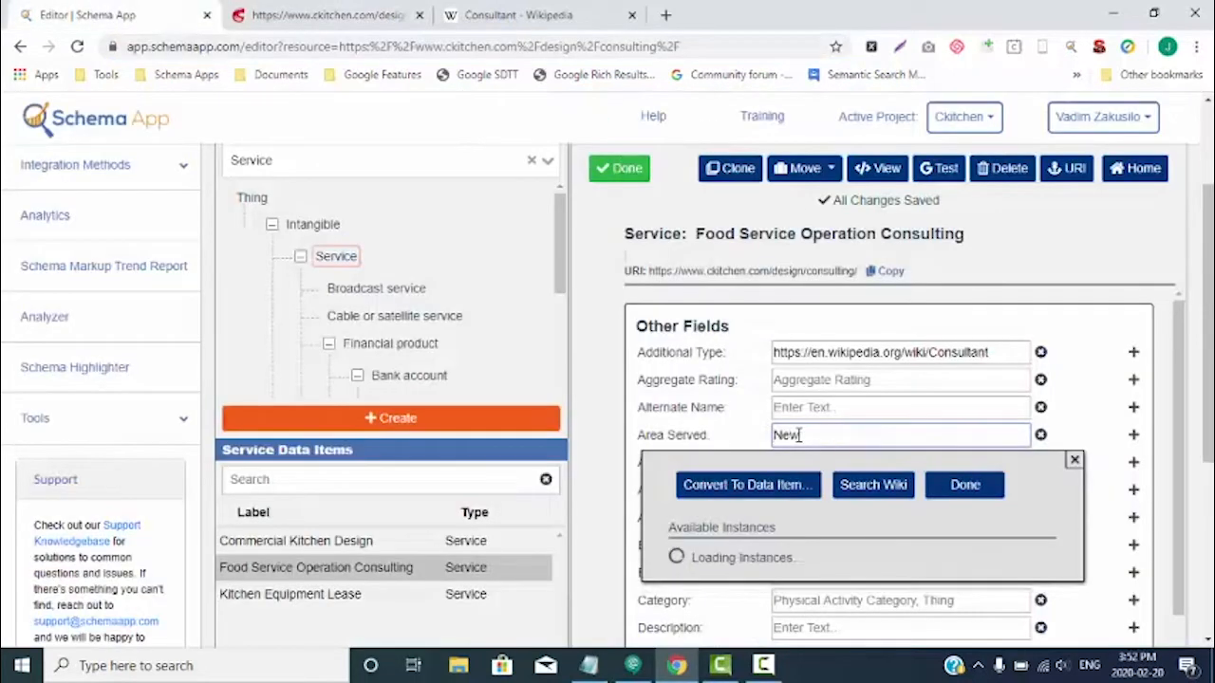
pyautogui.write(' York')
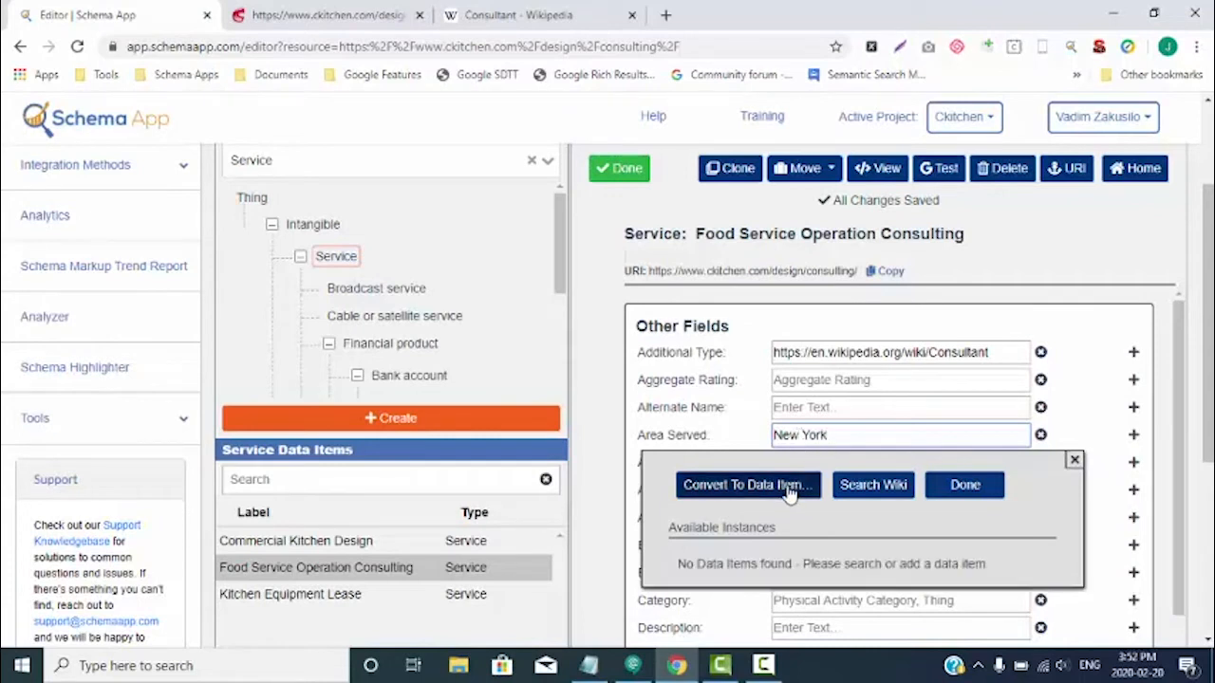
# - Search the wiki sources for the service's Area Served and link it to the Wikidata entry for New York City
pyautogui.click(874, 486)
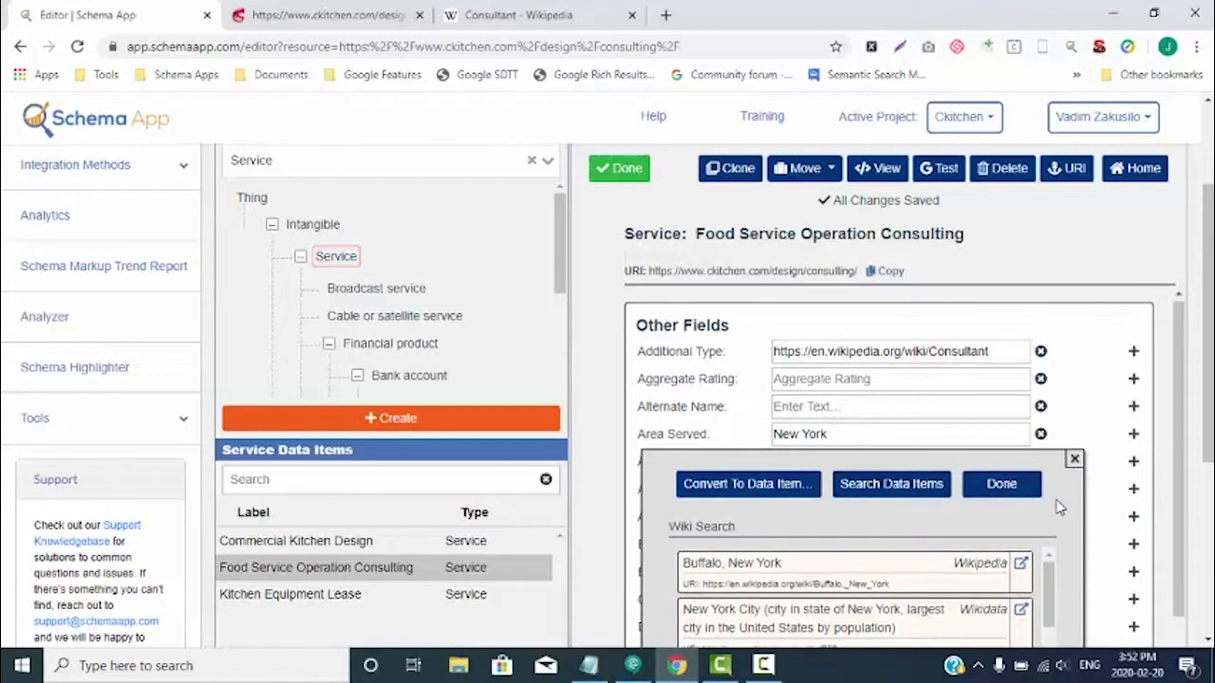
pyautogui.scroll(-1, 1058, 506)
pyautogui.scroll(-1, 997, 444)
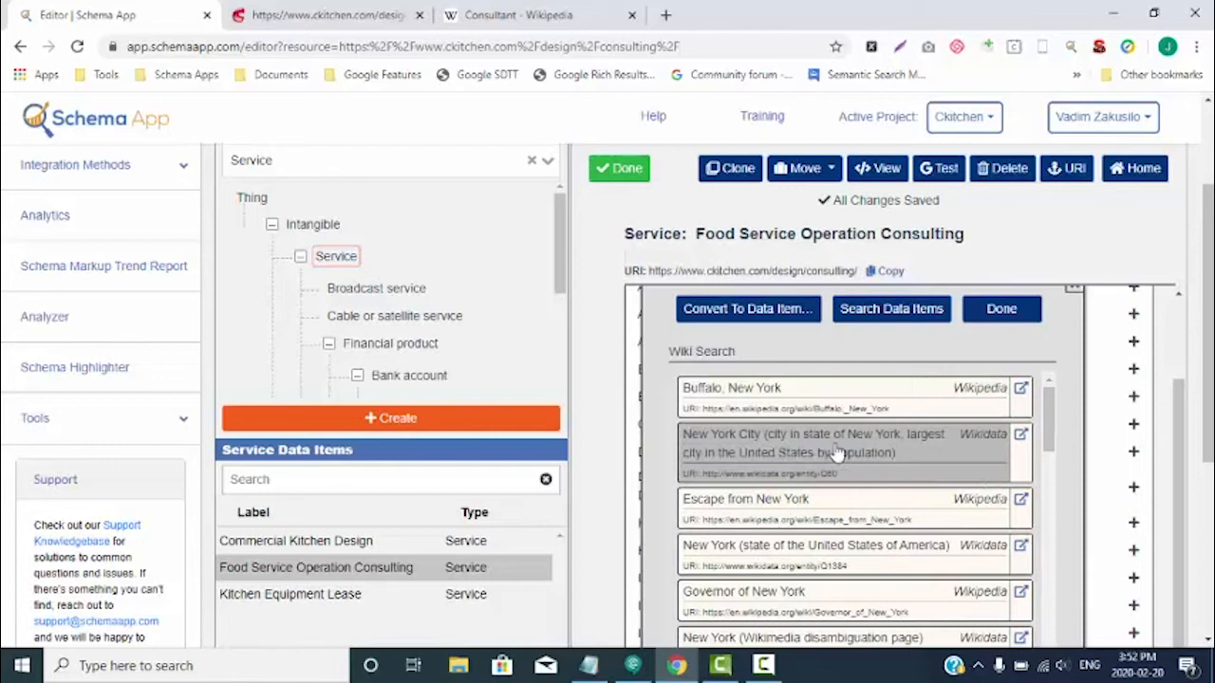
pyautogui.click(1004, 449)
pyautogui.scroll(2, 1004, 444)
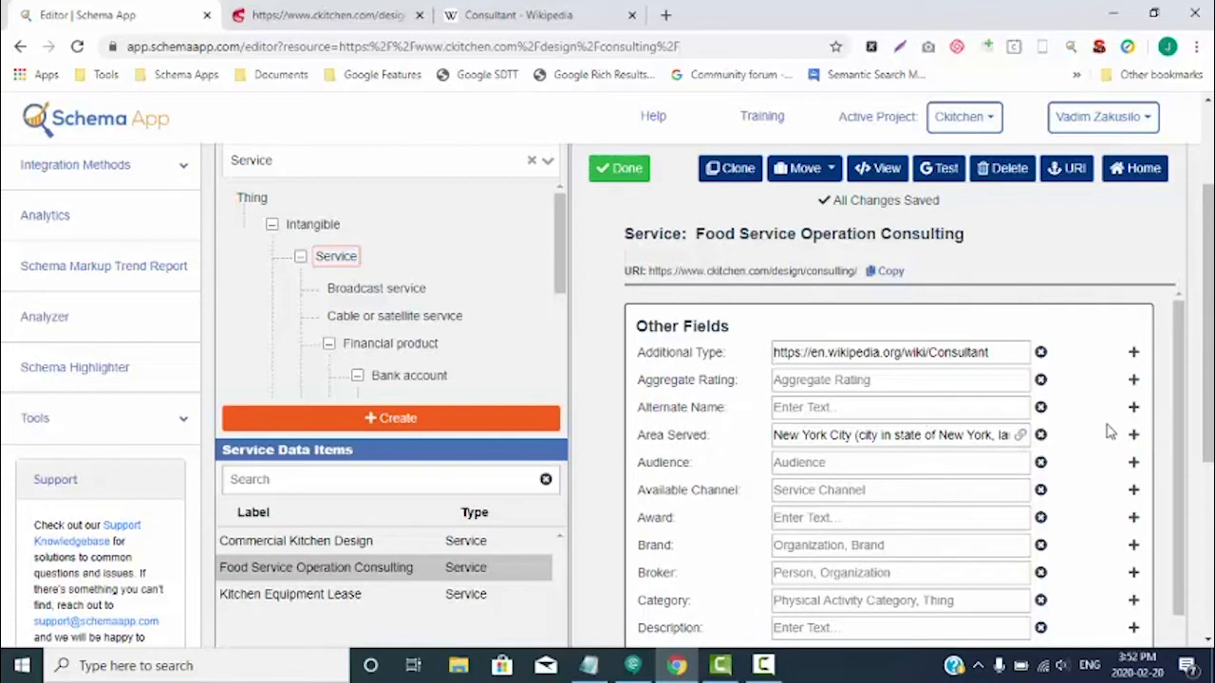
# - Enter "ckitchen" as the service's Brand and link it to the existing Ckitchen organization data item
pyautogui.scroll(-1, 750, 493)
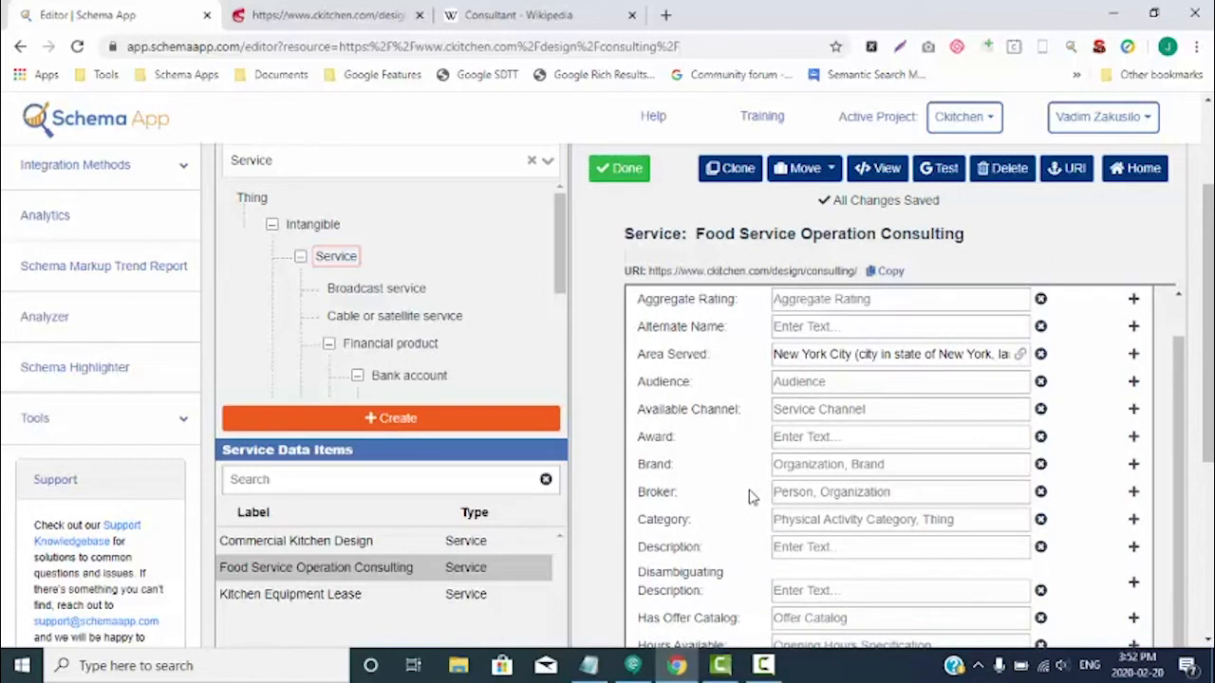
pyautogui.click(798, 464)
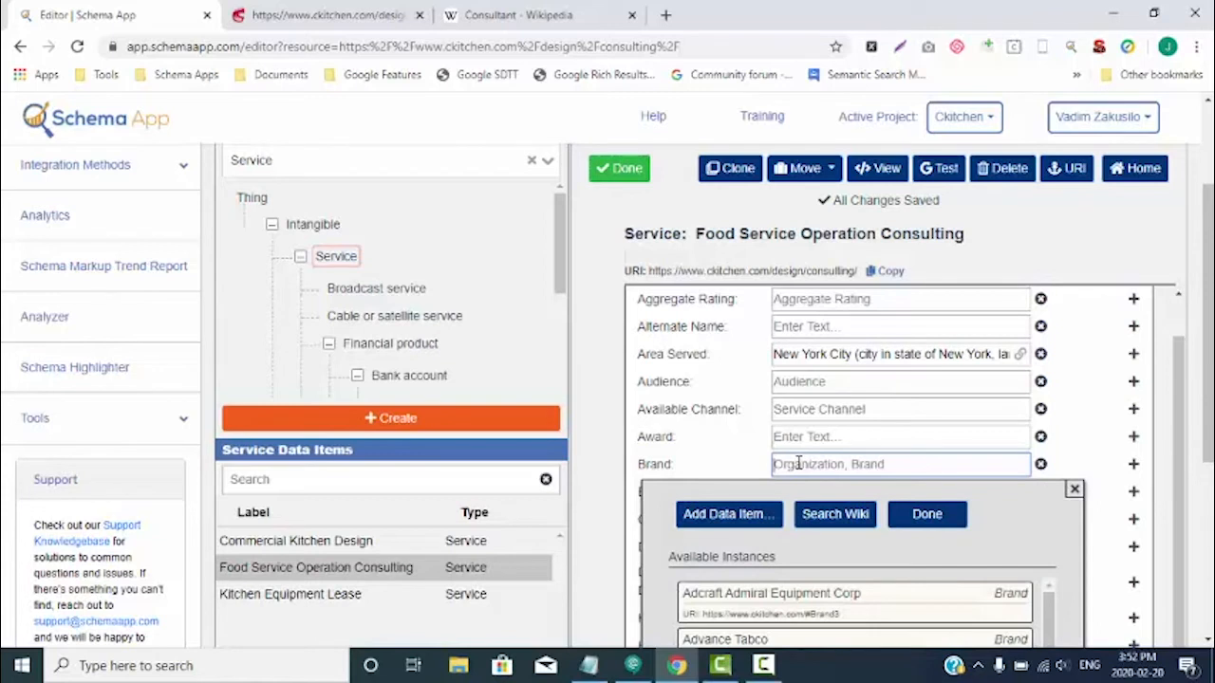
pyautogui.write('ckitchen')
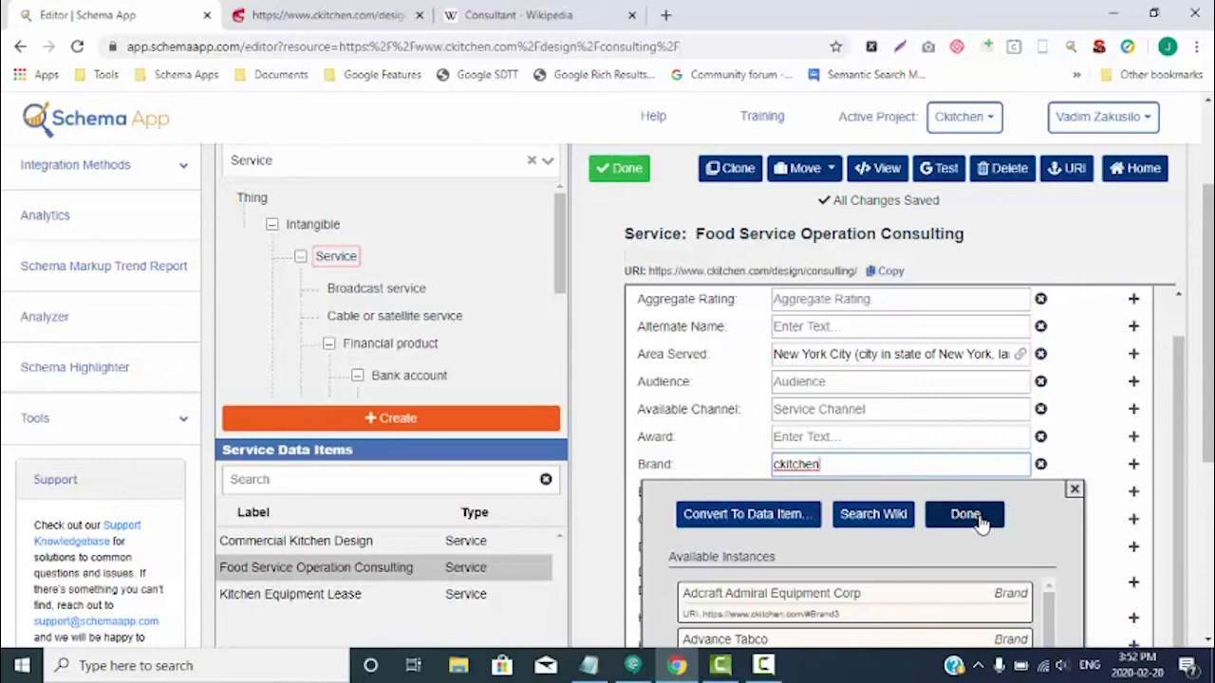
pyautogui.scroll(-3, 982, 522)
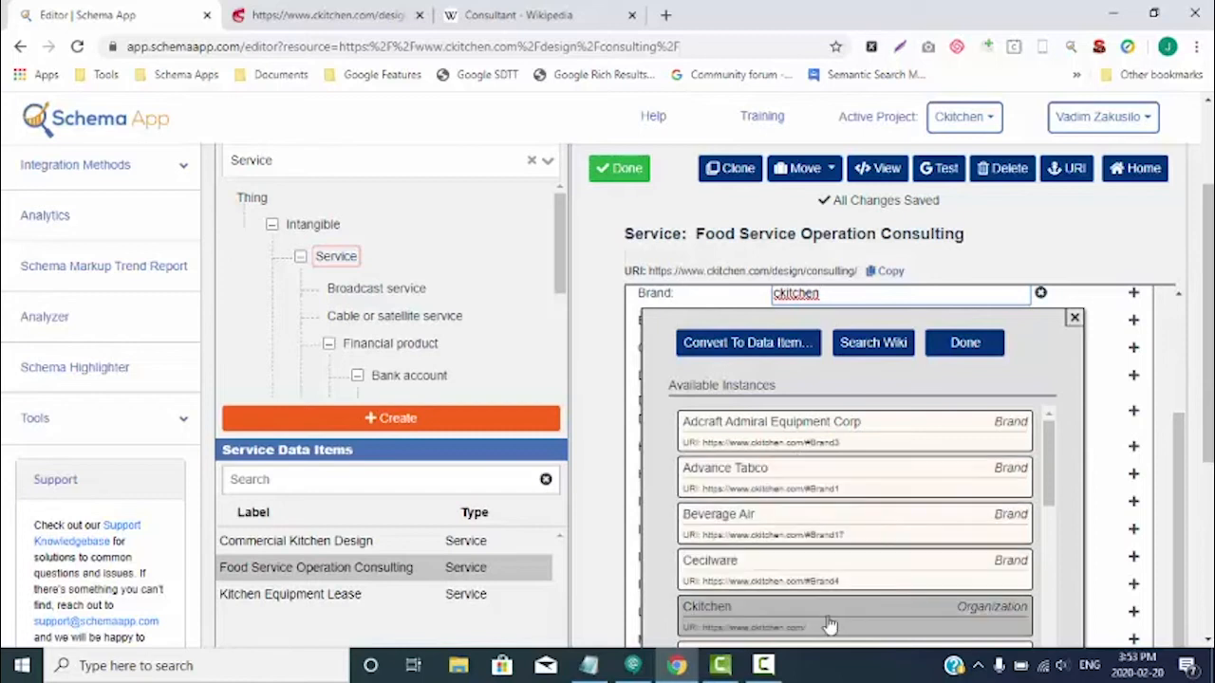
pyautogui.click(829, 617)
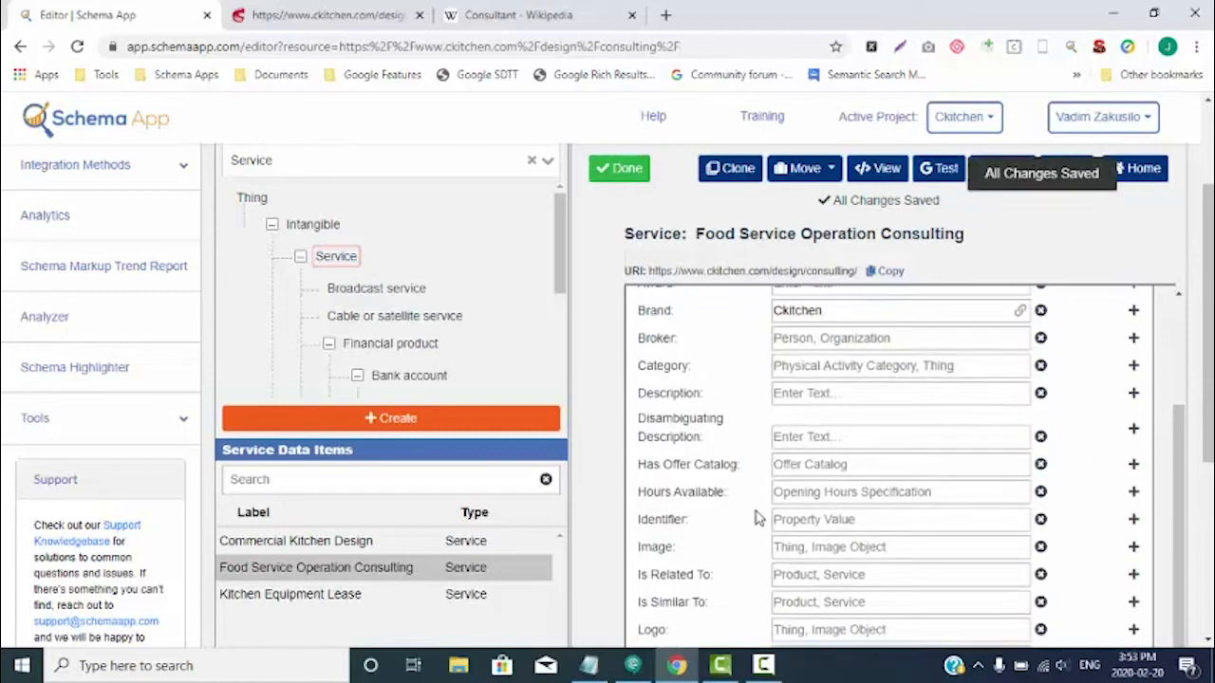
# - Copy the three body paragraphs under the Food Service Operation Consulting heading on the consulting page into the service's Description field
pyautogui.scroll(1, 757, 517)
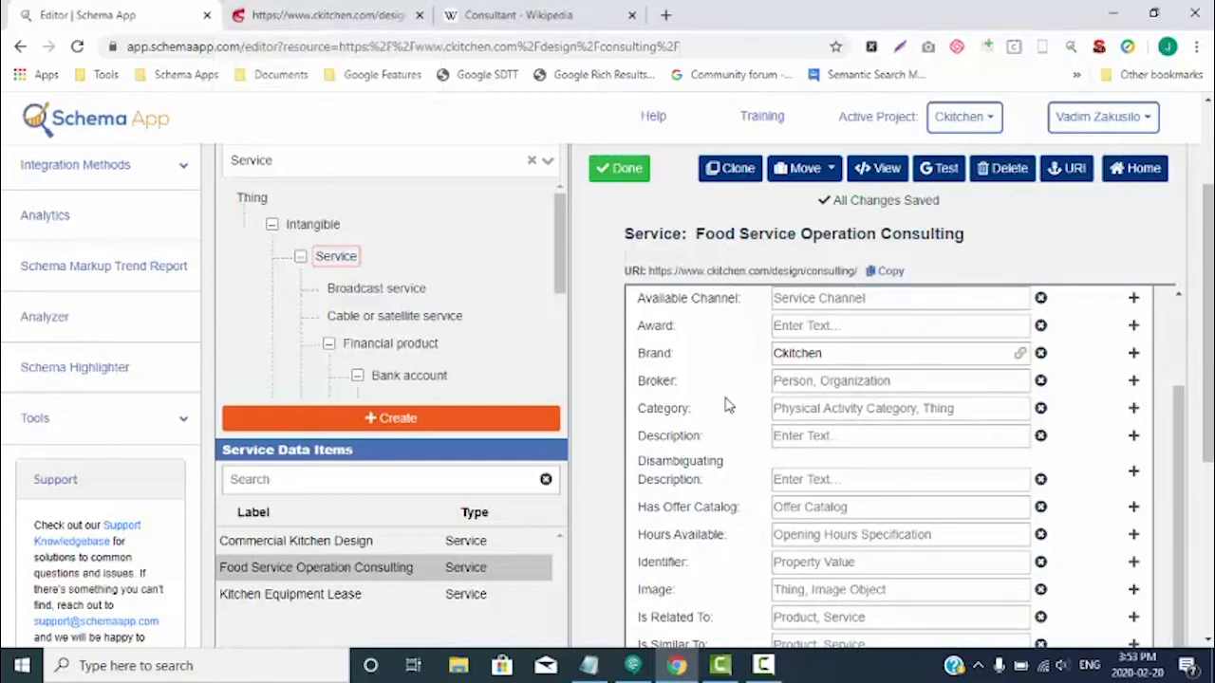
pyautogui.click(313, 15)
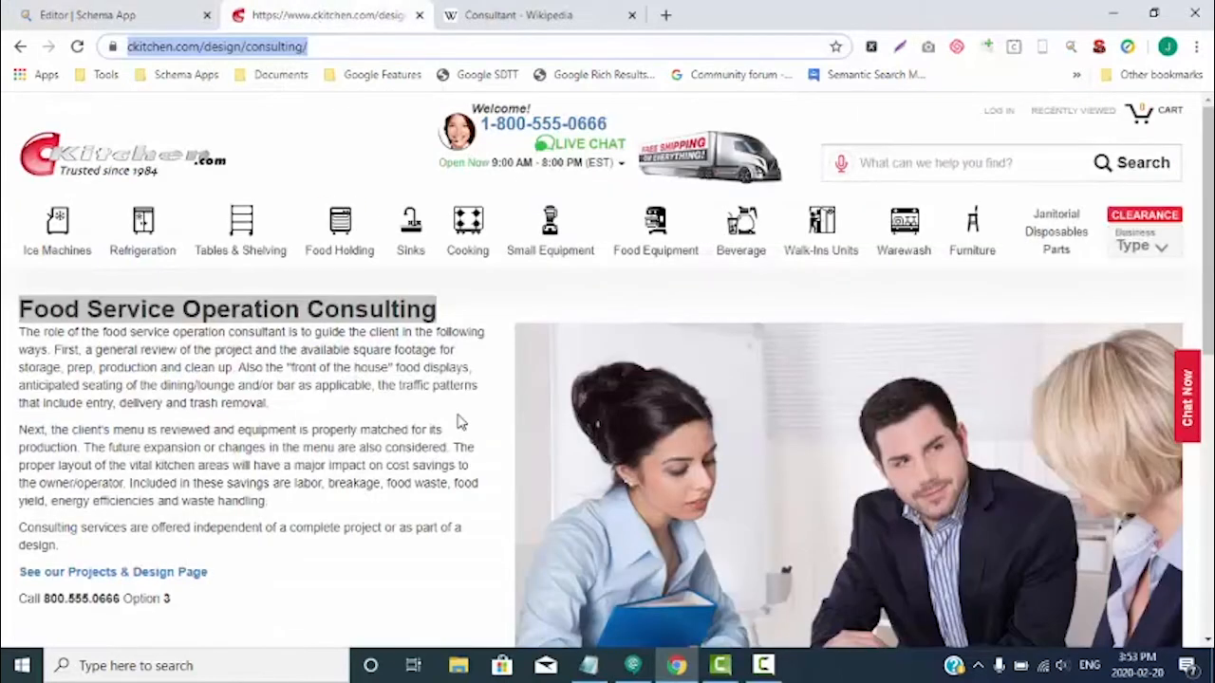
pyautogui.click(246, 558)
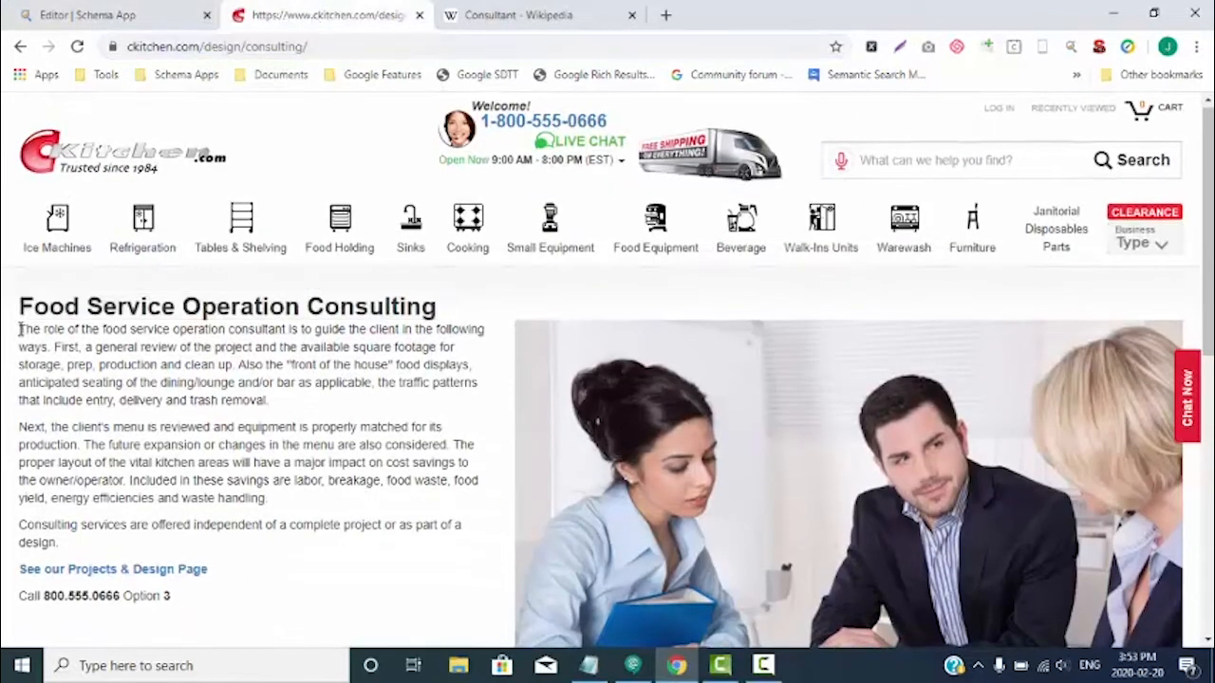
pyautogui.moveTo(20, 329); pyautogui.dragTo(120, 547)
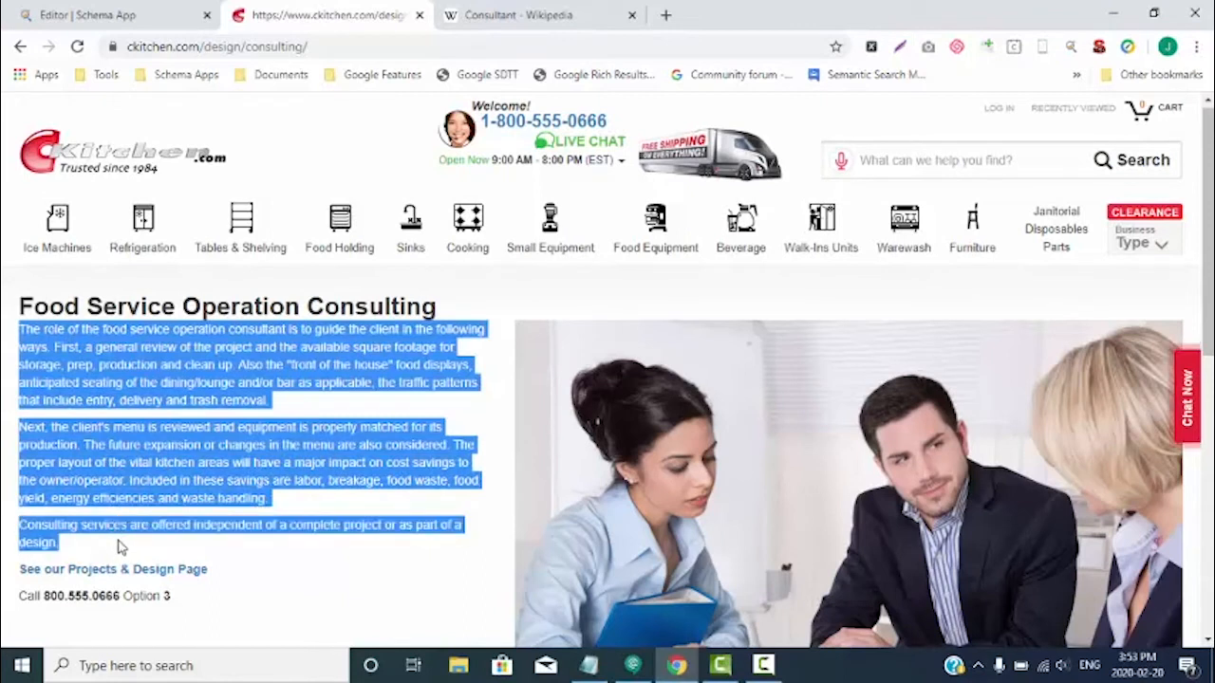
pyautogui.click(133, 15)
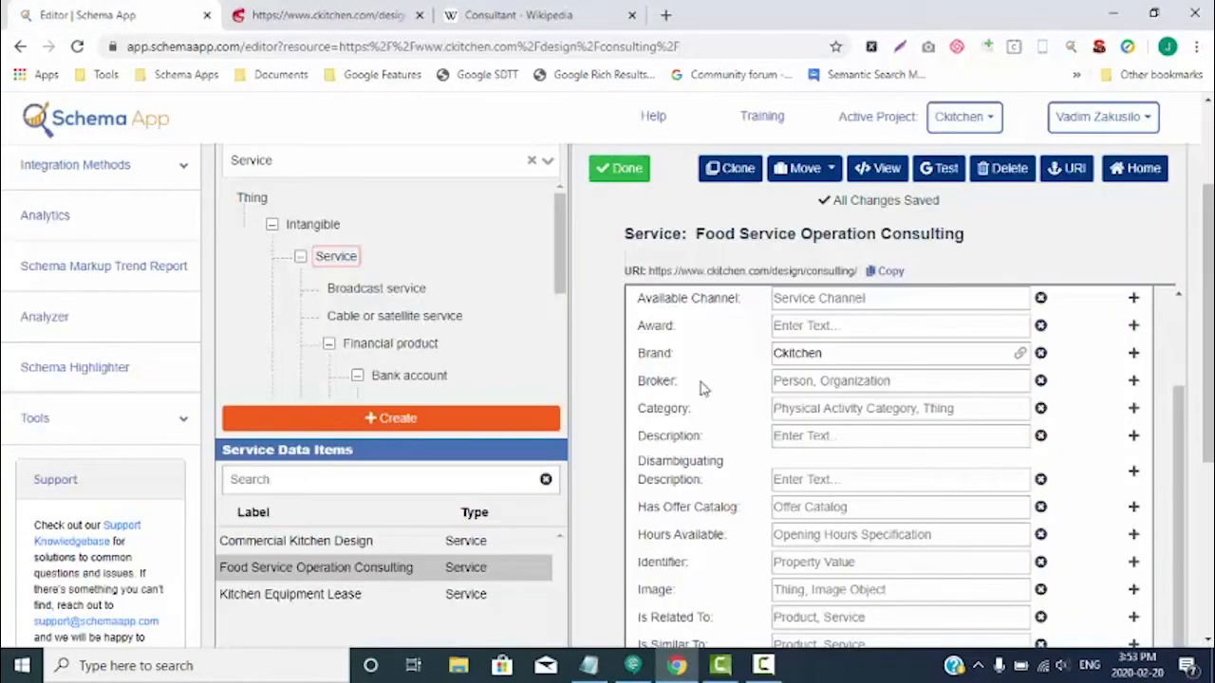
pyautogui.click(798, 439)
pyautogui.hotkey('ctrl', 'v')
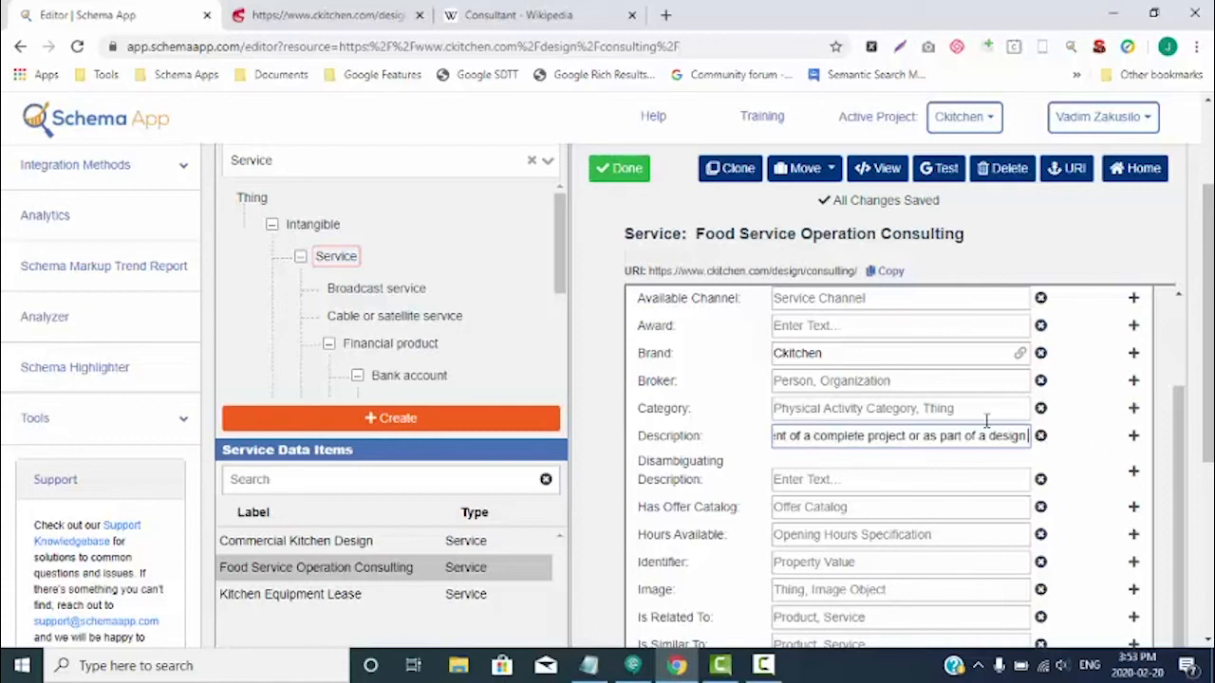
# - Copy the image address of the consulting page's meeting photo into the service's Image field and confirm the entry
pyautogui.scroll(-2, 770, 471)
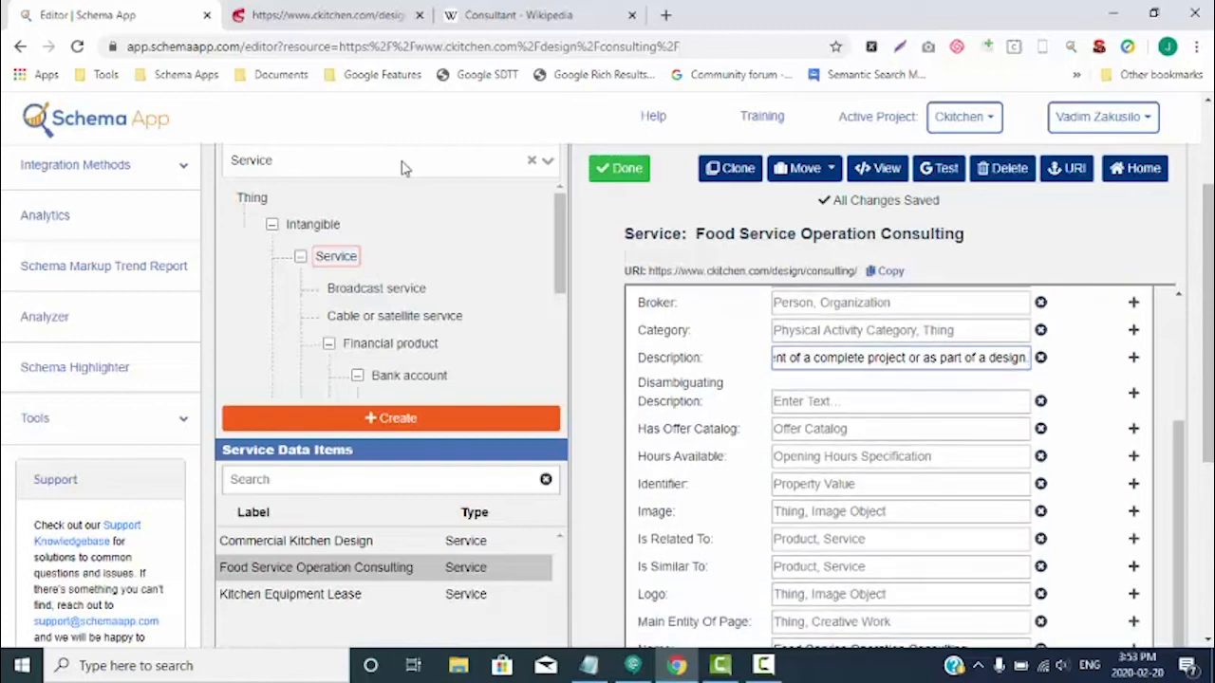
pyautogui.click(364, 25)
pyautogui.scroll(-2, 813, 404)
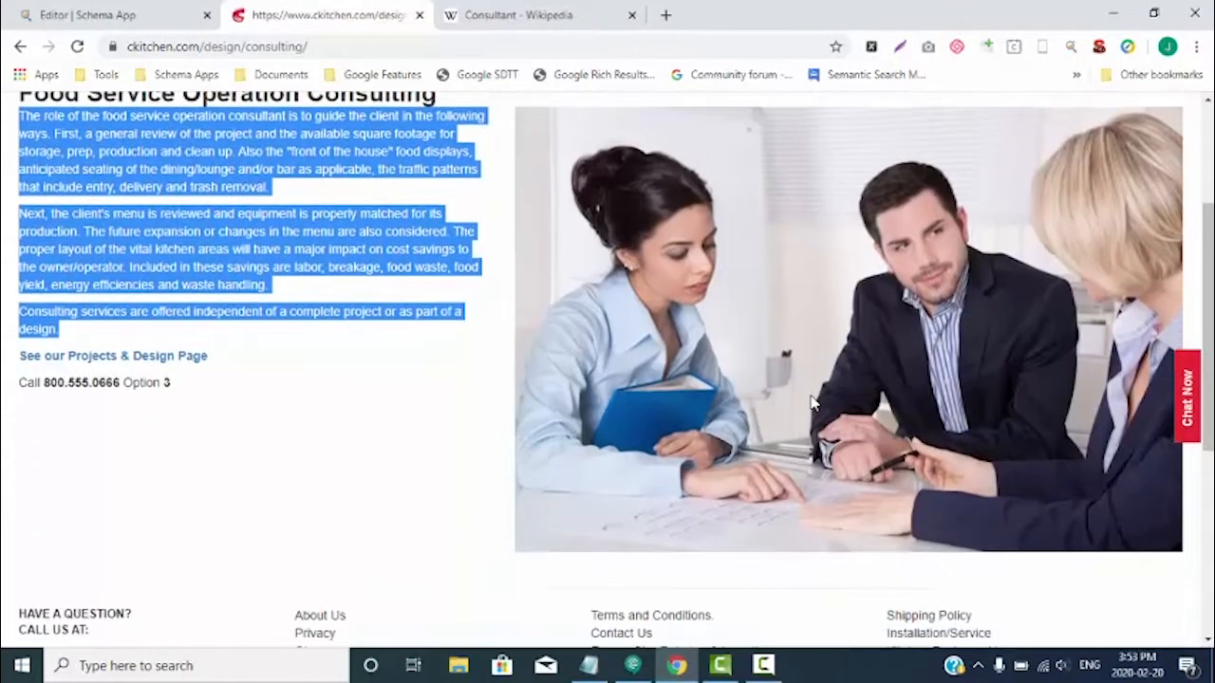
pyautogui.click(393, 404)
pyautogui.rightClick(861, 267)
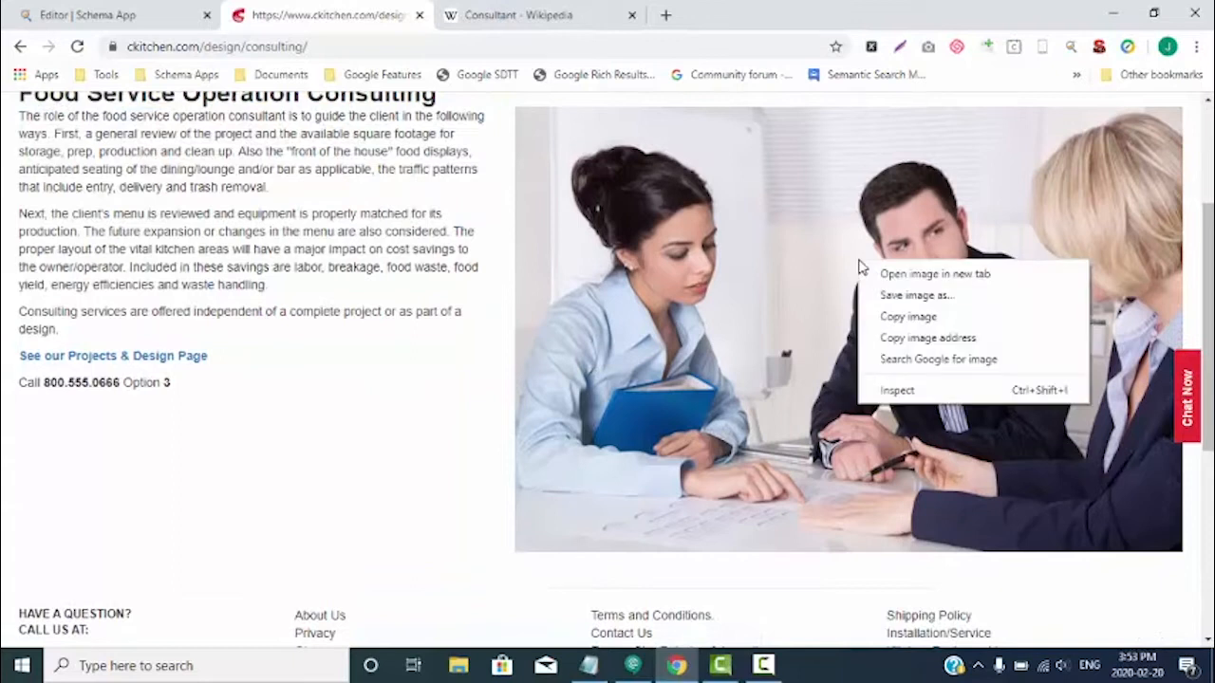
pyautogui.click(898, 339)
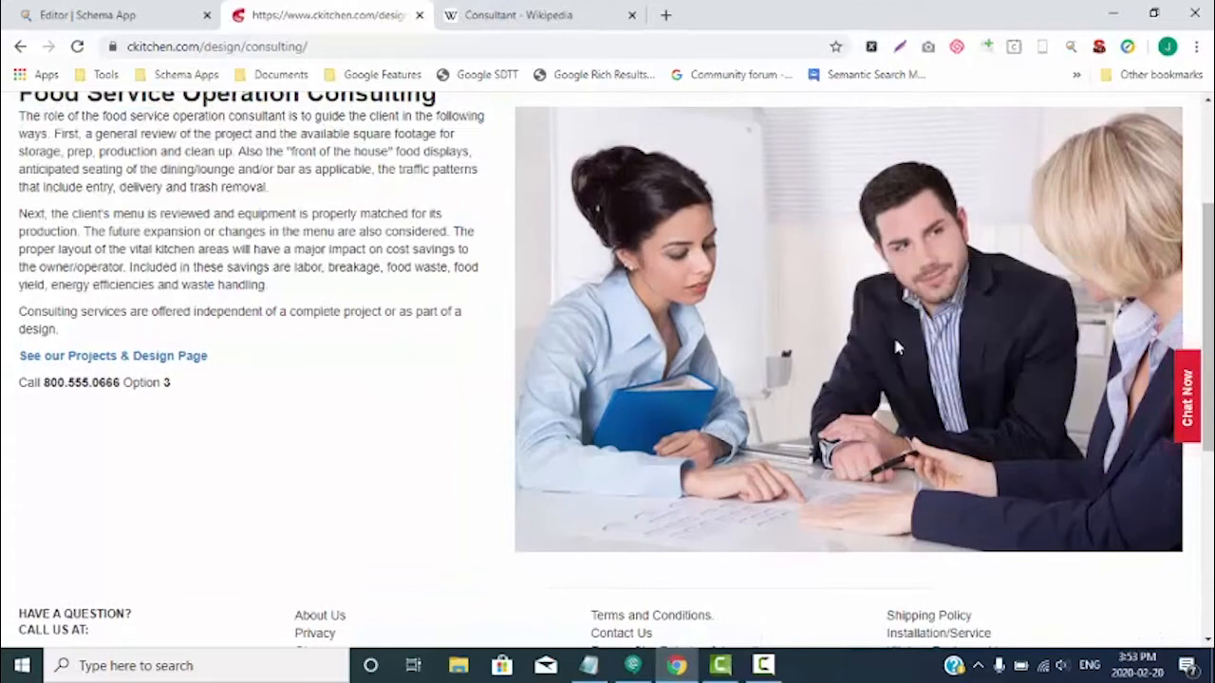
pyautogui.click(158, 18)
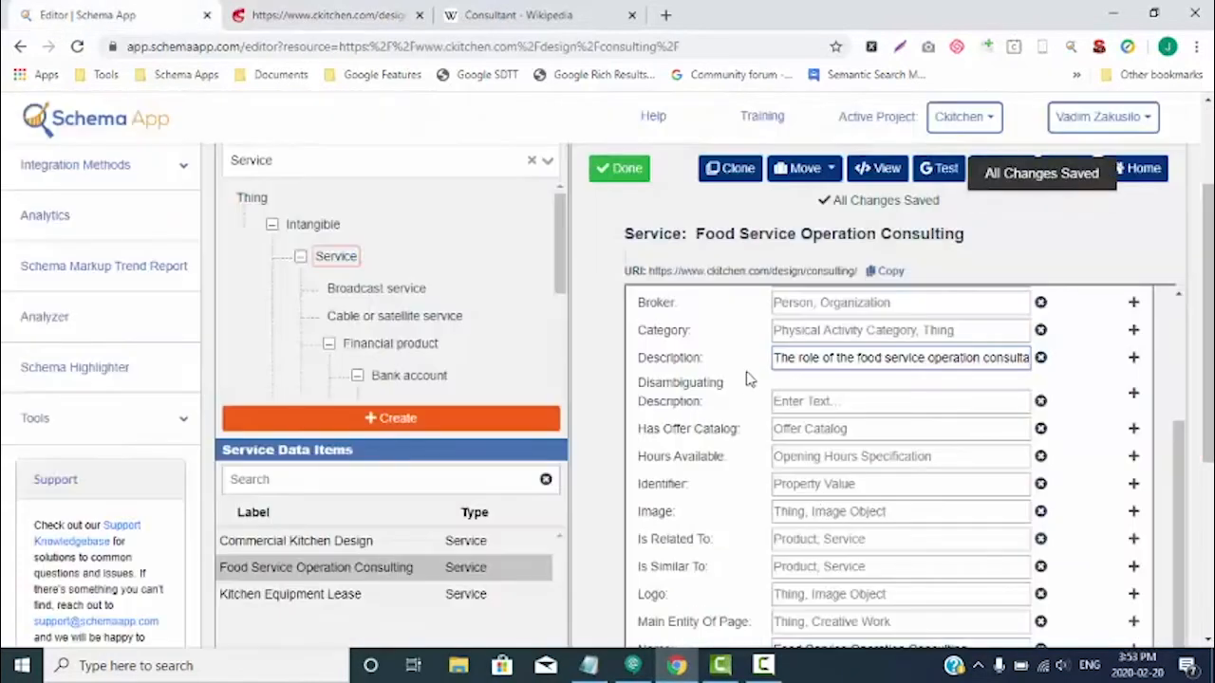
pyautogui.click(786, 511)
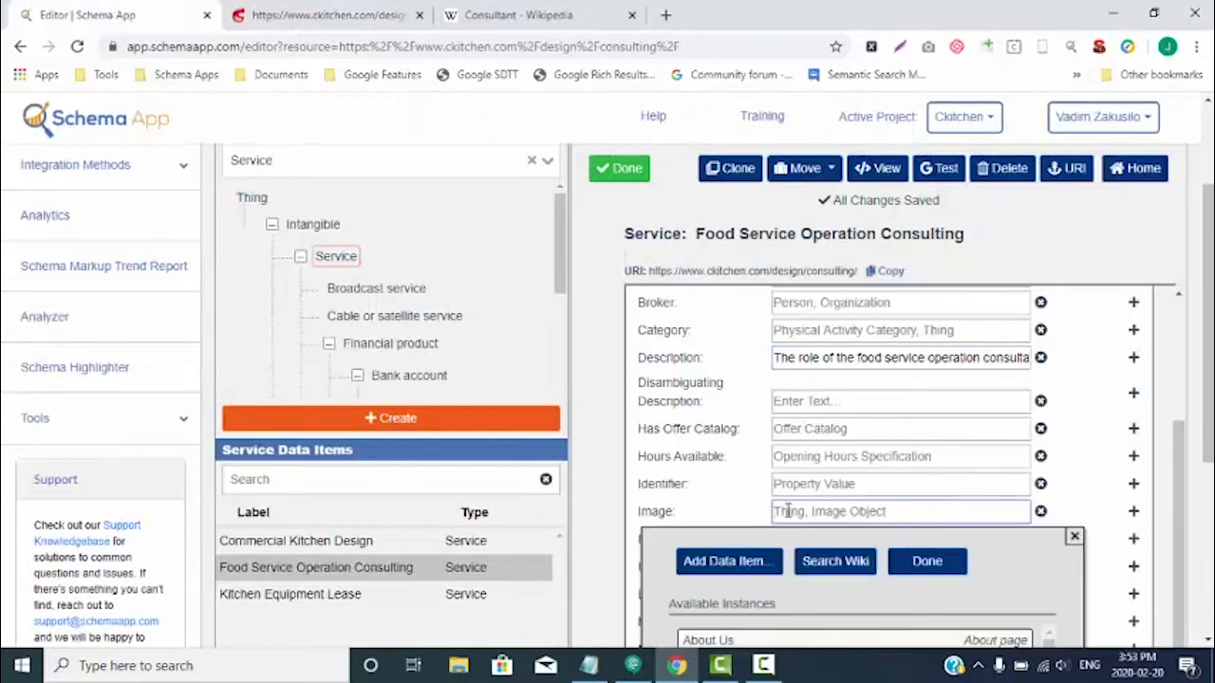
pyautogui.hotkey('ctrl', 'v')
pyautogui.scroll(-1, 1083, 472)
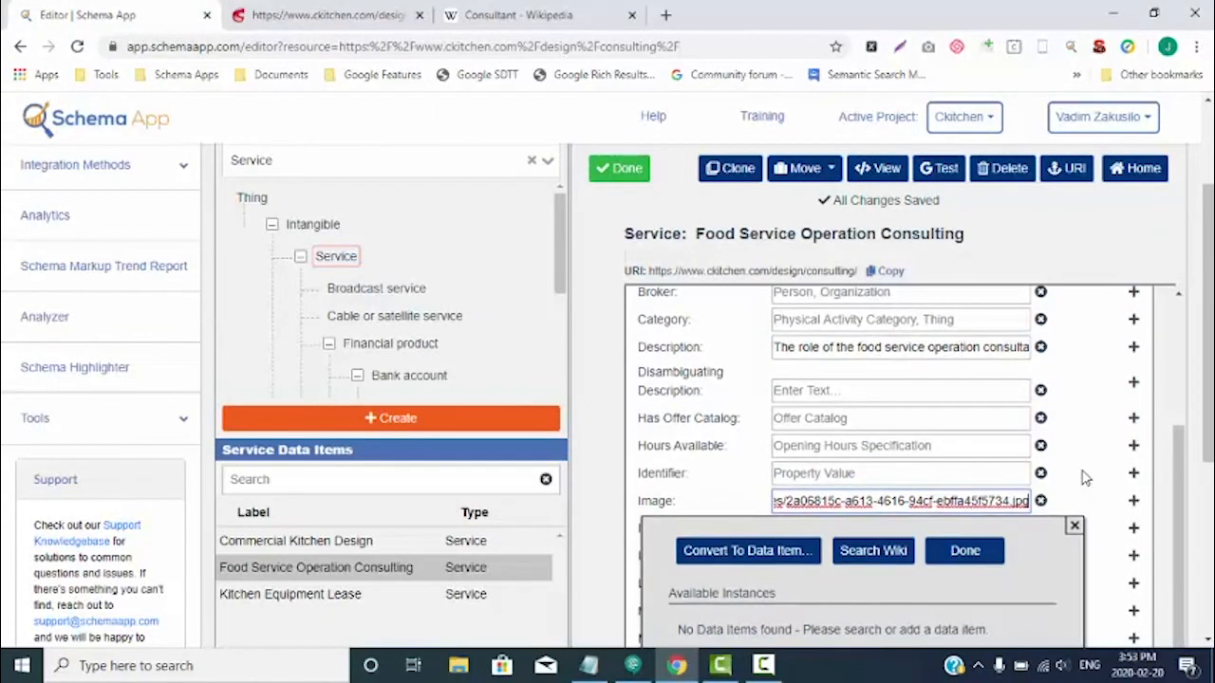
pyautogui.click(969, 554)
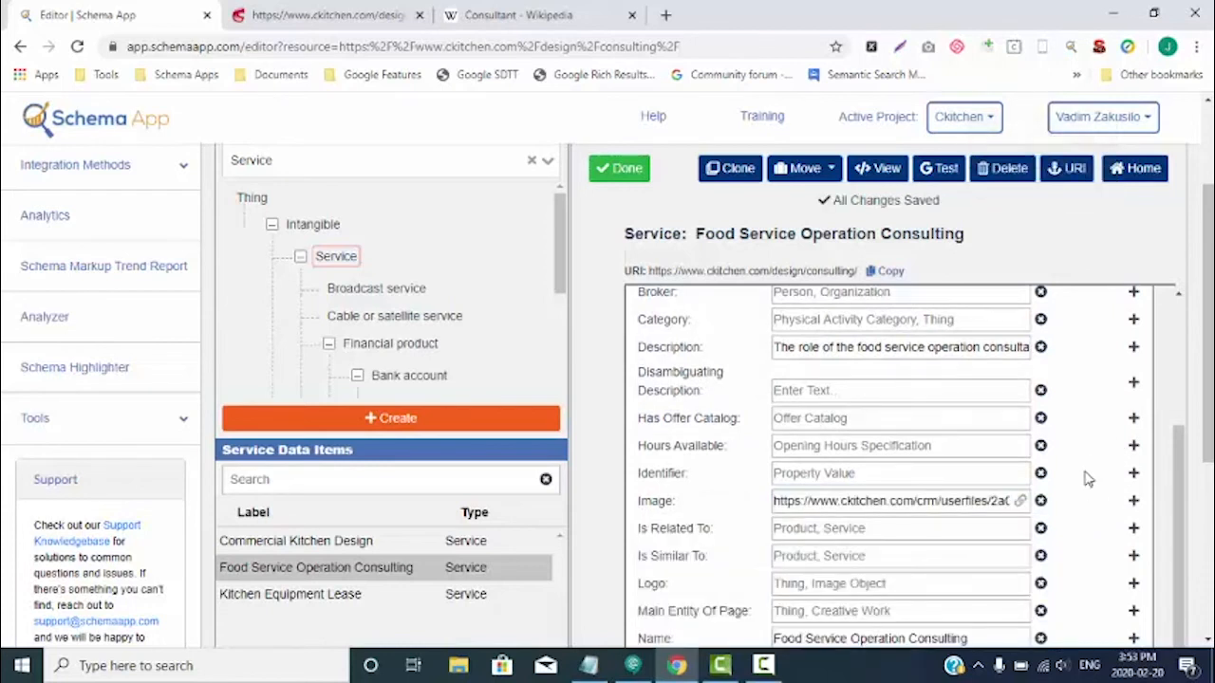
pyautogui.scroll(-2, 1086, 475)
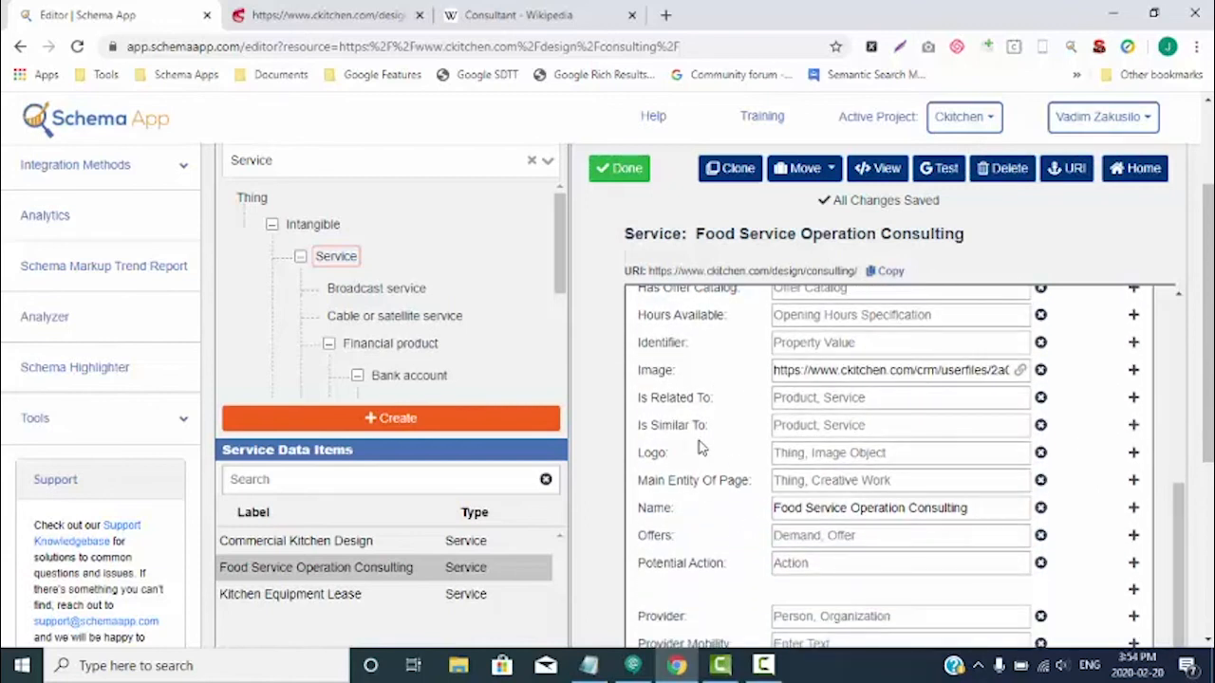
pyautogui.click(352, 16)
pyautogui.scroll(3, 366, 488)
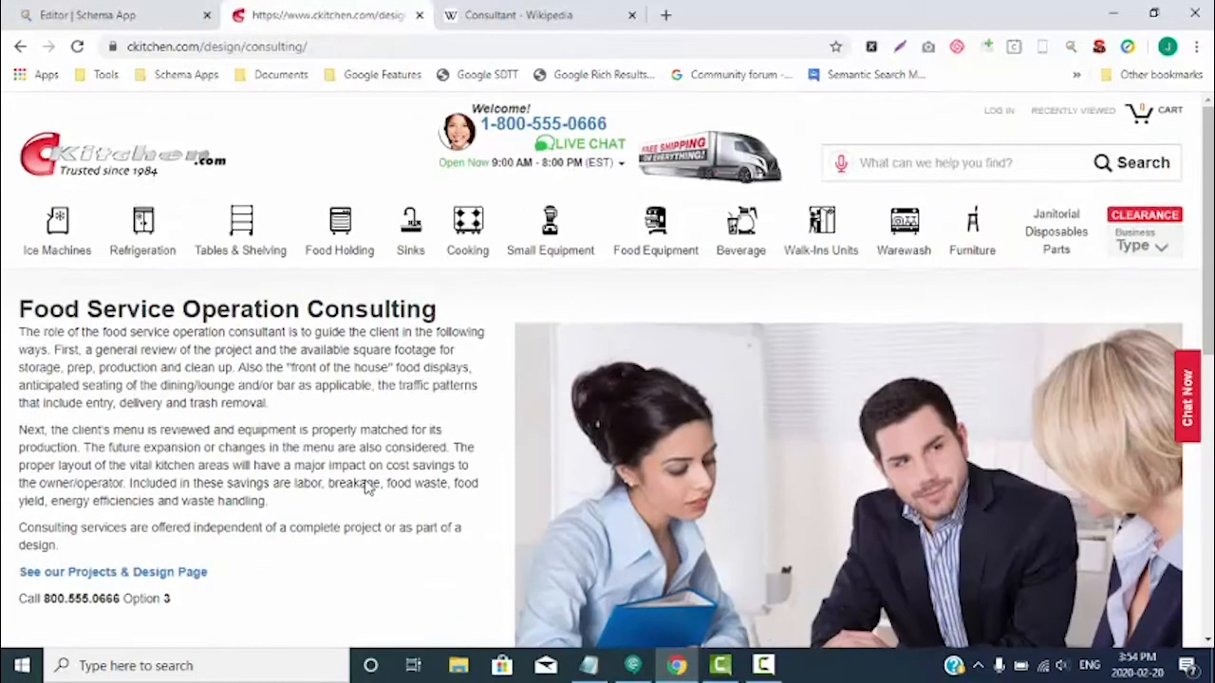
pyautogui.rightClick(92, 164)
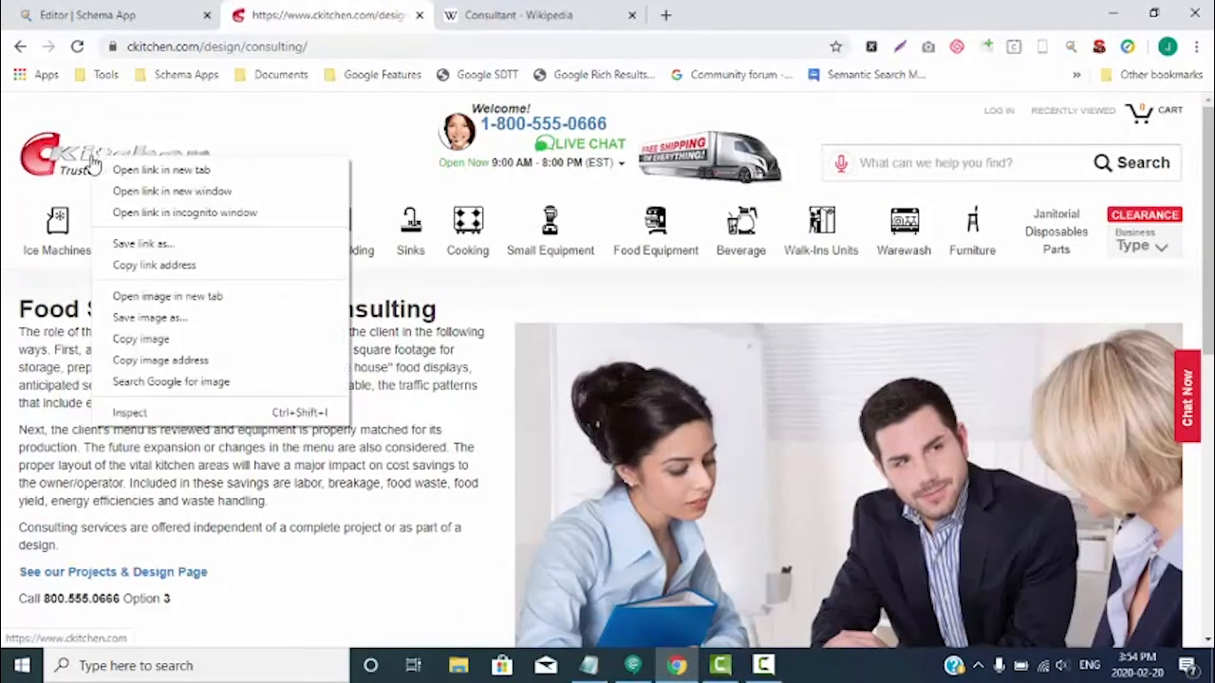
pyautogui.click(156, 360)
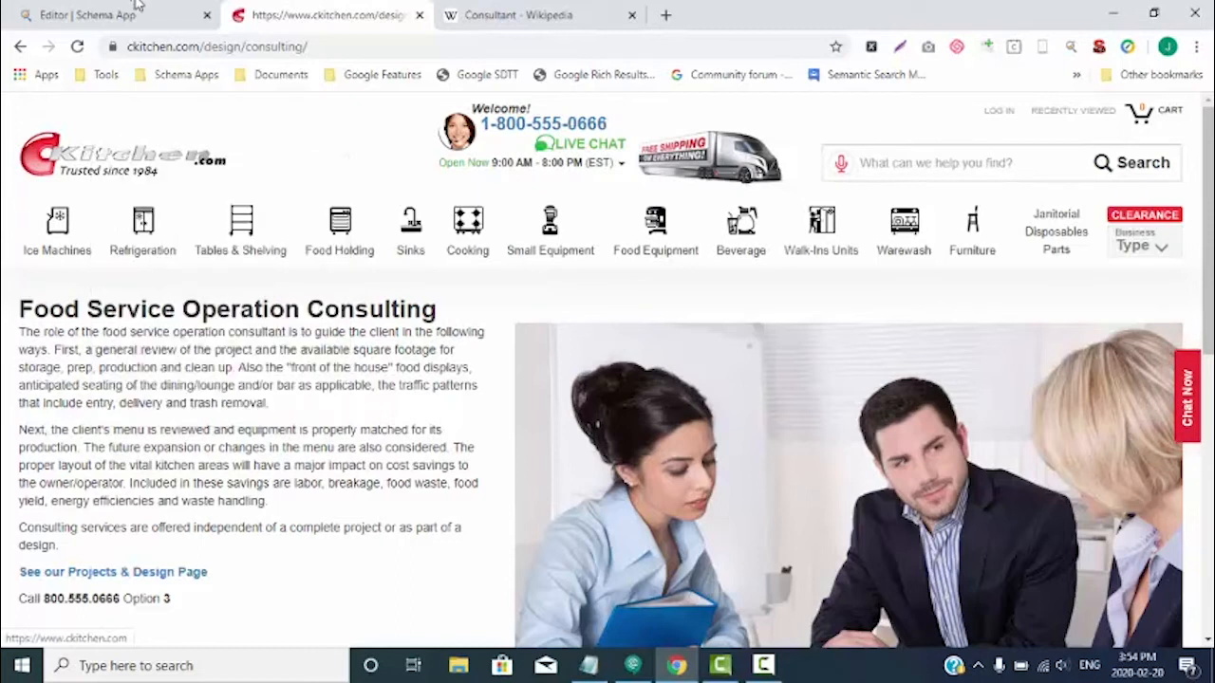
pyautogui.click(95, 15)
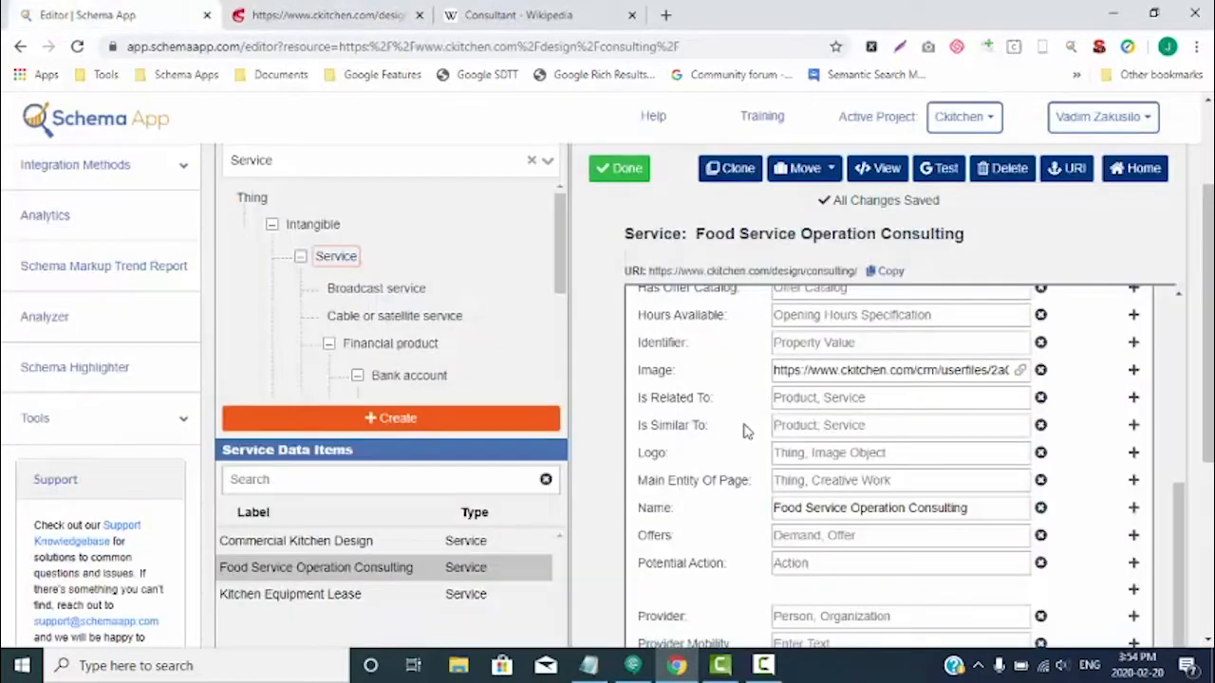
pyautogui.click(812, 455)
pyautogui.hotkey('ctrl', 'v')
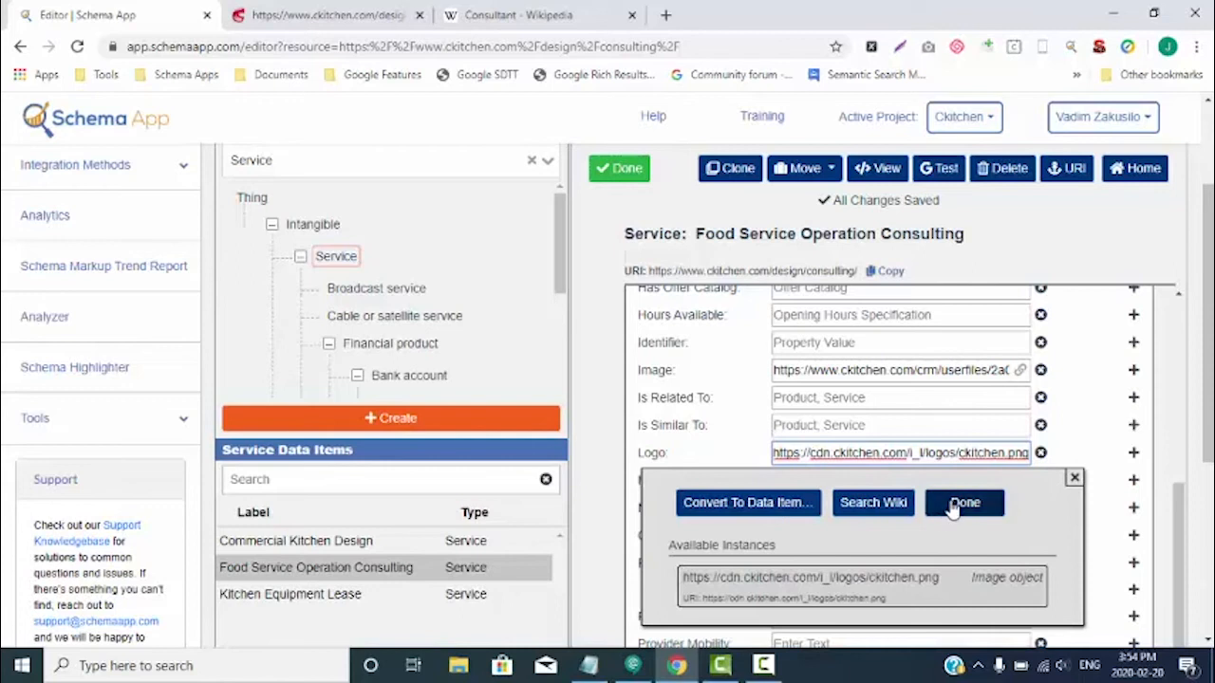
pyautogui.click(919, 582)
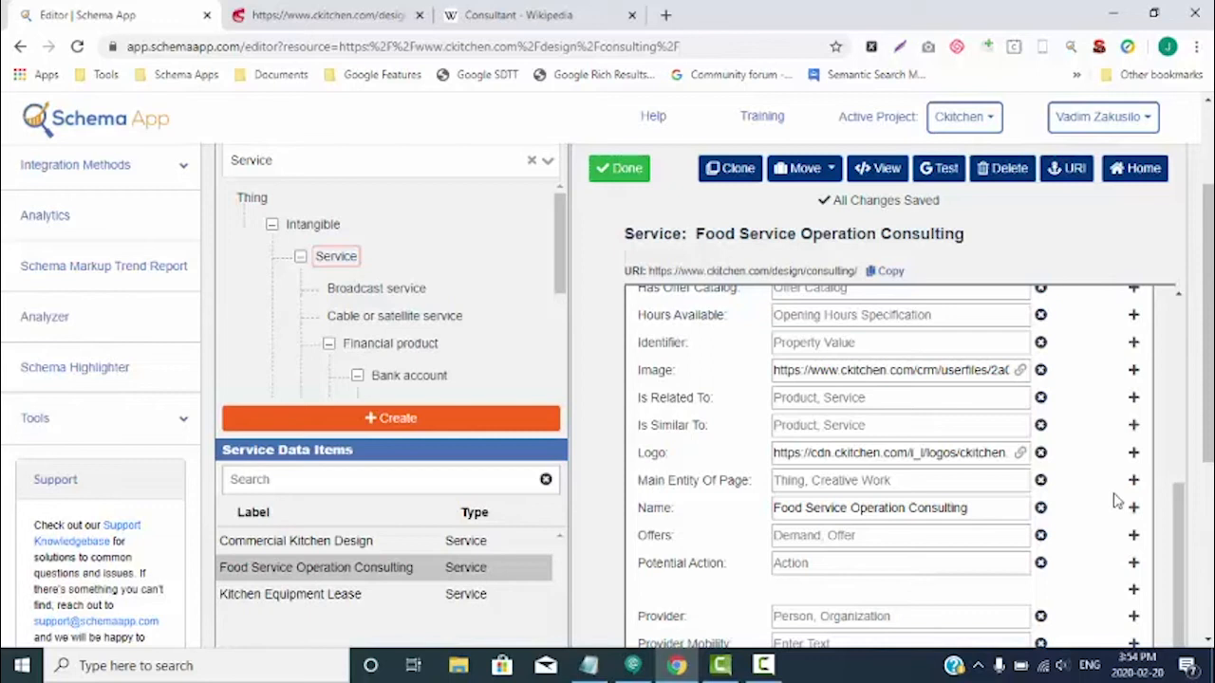
# - Check the consulting page for offer information and review the service's remaining properties from Offers down to Same As
pyautogui.scroll(-1, 1110, 465)
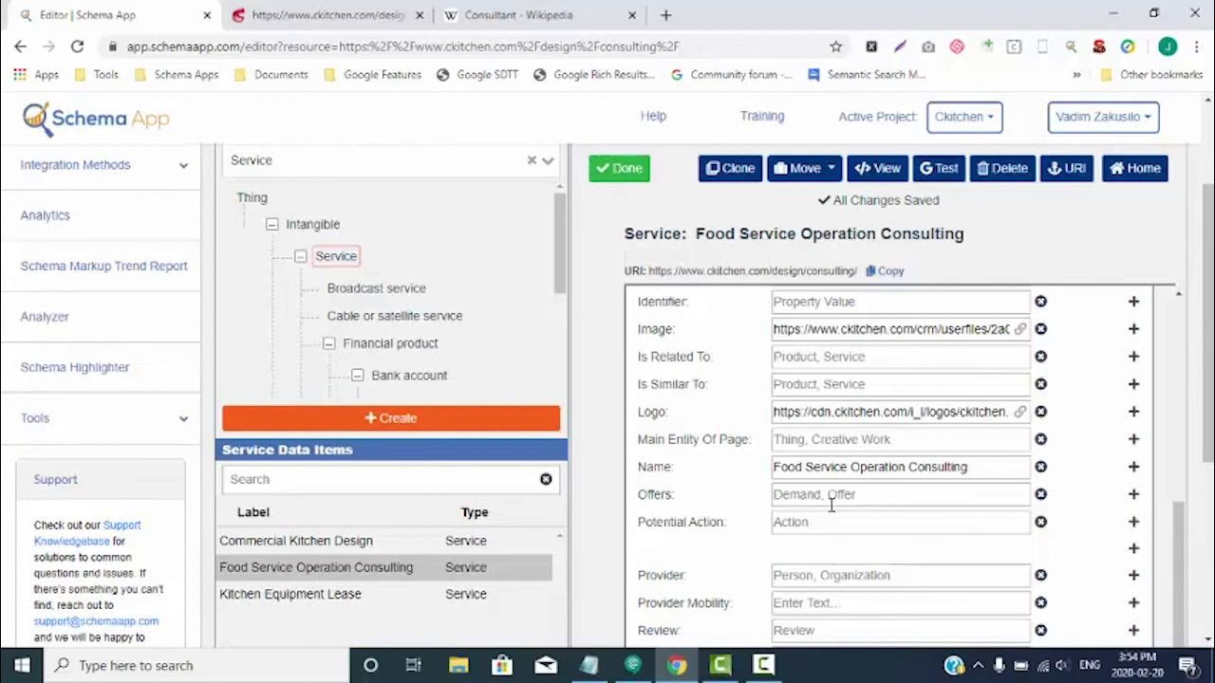
pyautogui.click(378, 14)
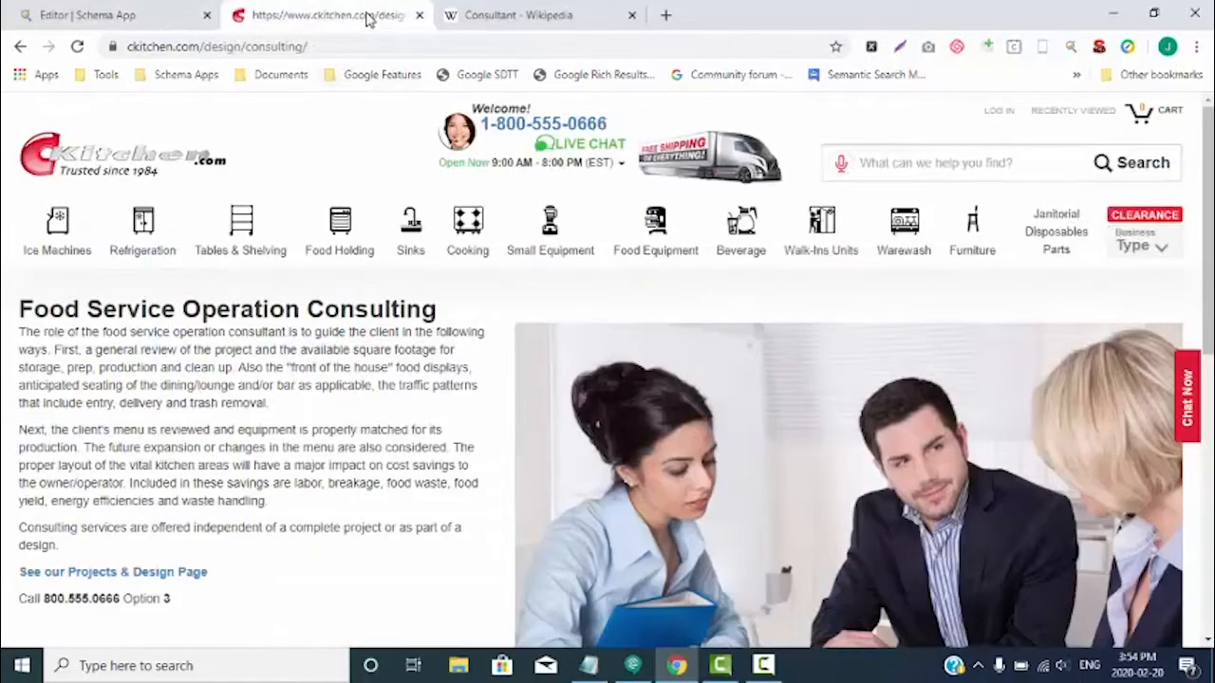
pyautogui.scroll(-2, 413, 302)
pyautogui.scroll(1, 412, 298)
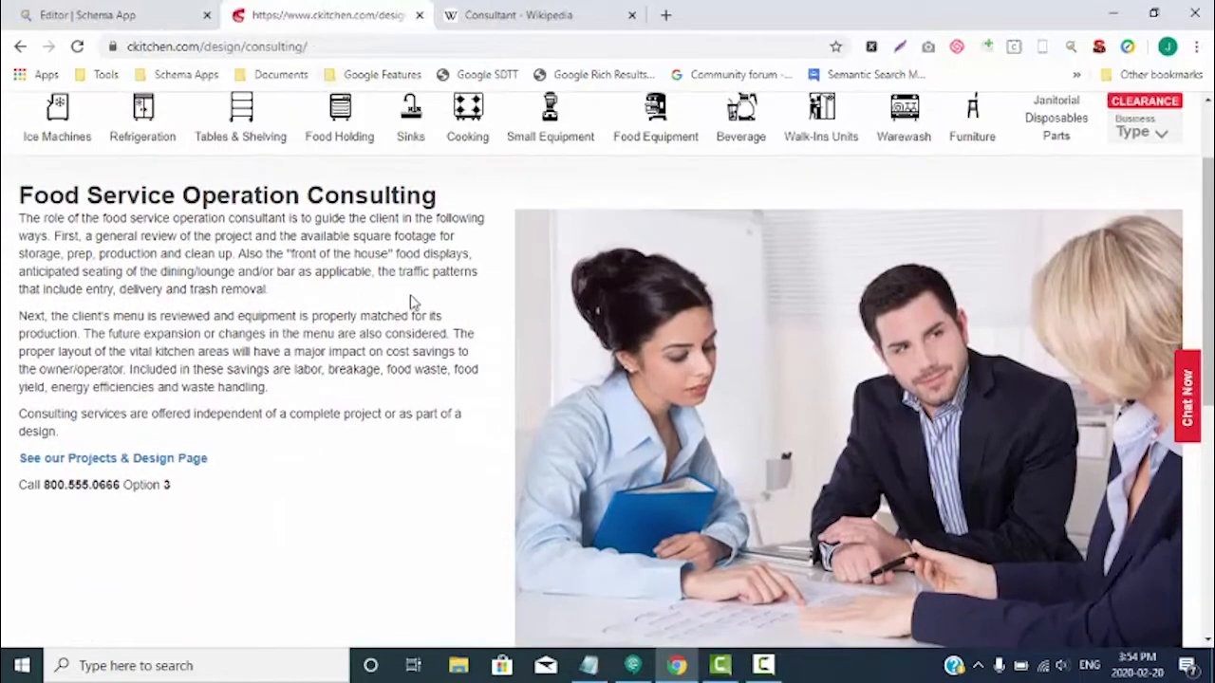
pyautogui.click(140, 12)
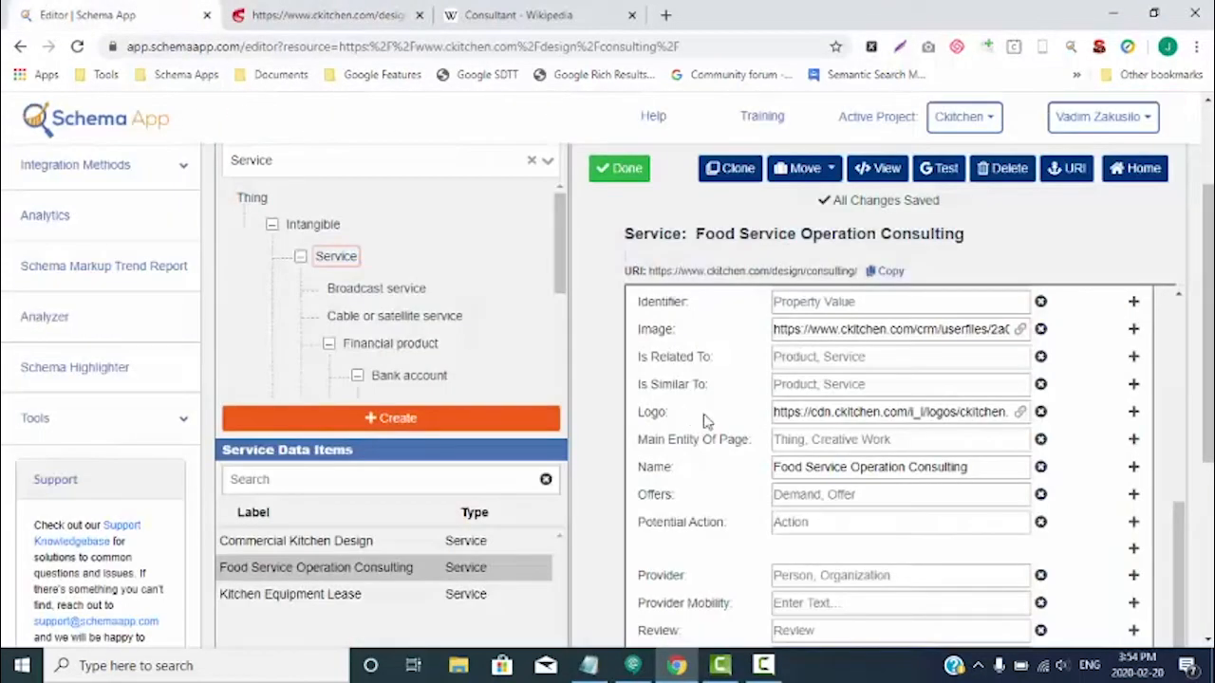
pyautogui.scroll(-1, 716, 466)
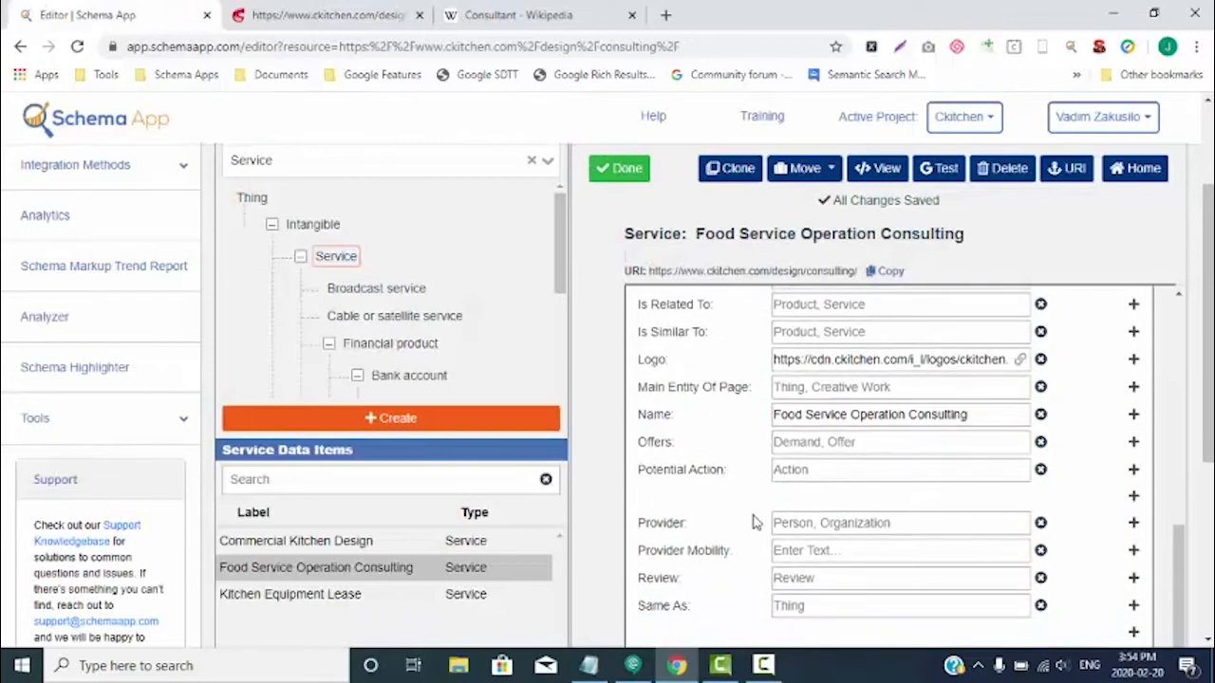
pyautogui.scroll(-1, 752, 521)
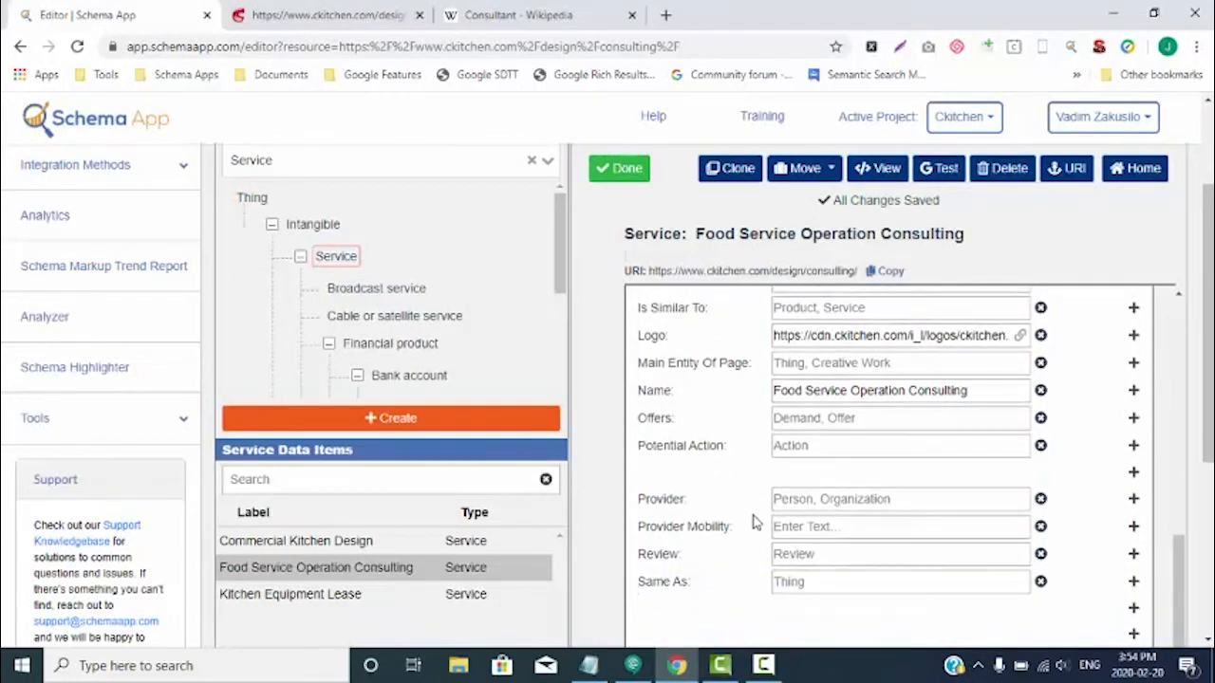
# - Set the service's Provider to the existing Ckitchen organization
pyautogui.click(831, 498)
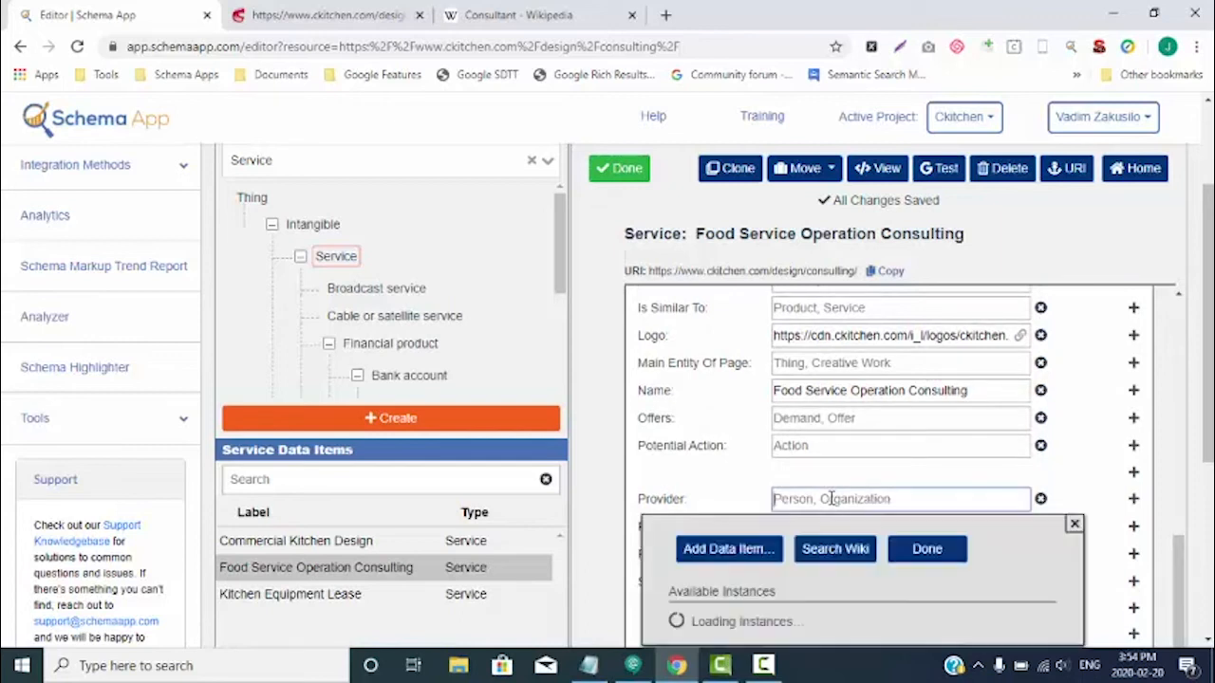
pyautogui.scroll(-2, 831, 498)
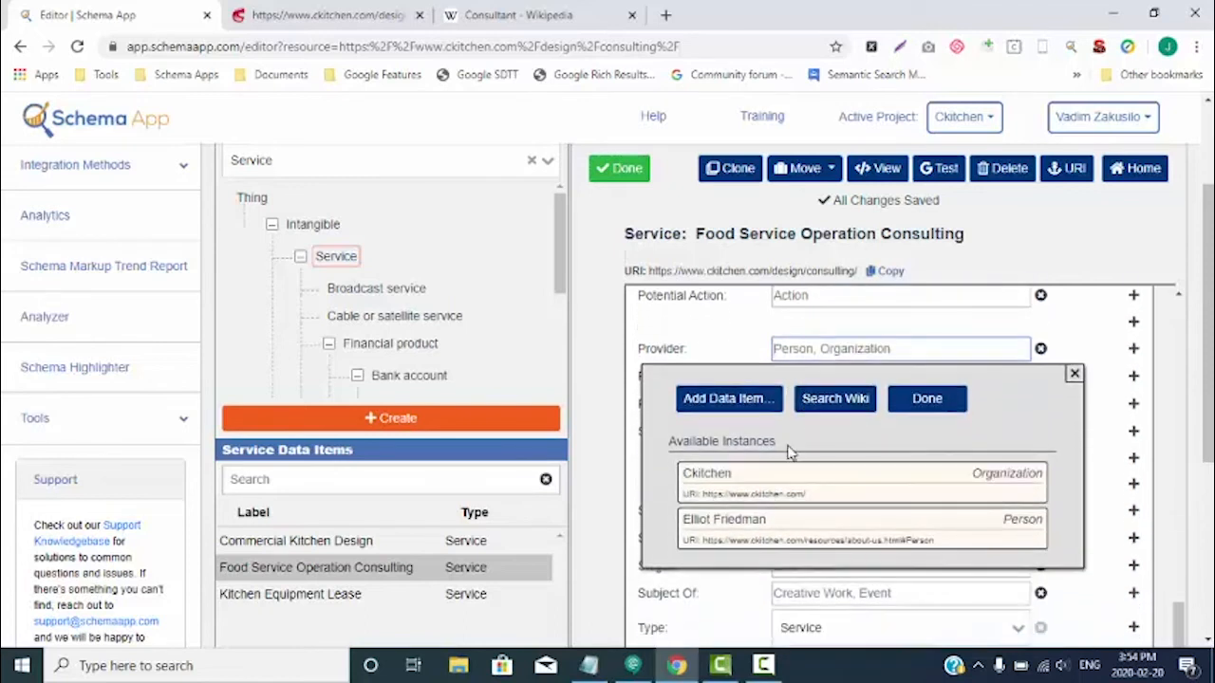
pyautogui.click(759, 493)
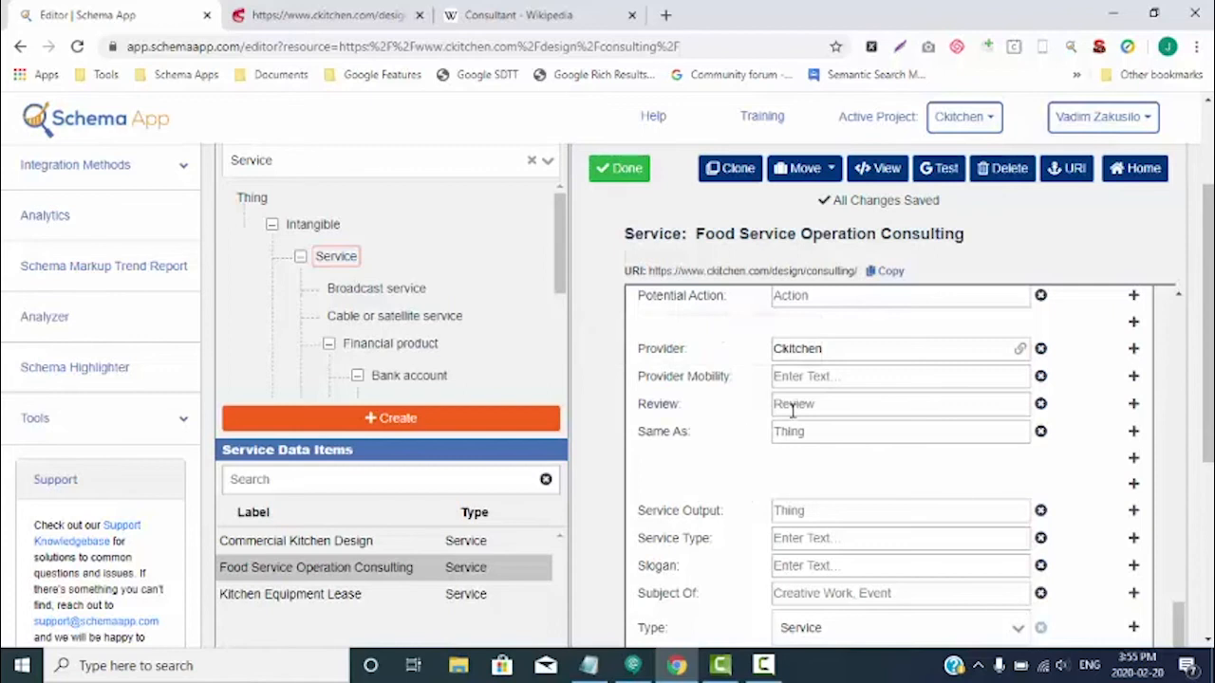
# - Check the consulting page from header to footer for details matching the service's remaining empty properties, from Provider Mobility down to Subject Of
pyautogui.click(365, 15)
pyautogui.scroll(-5, 429, 442)
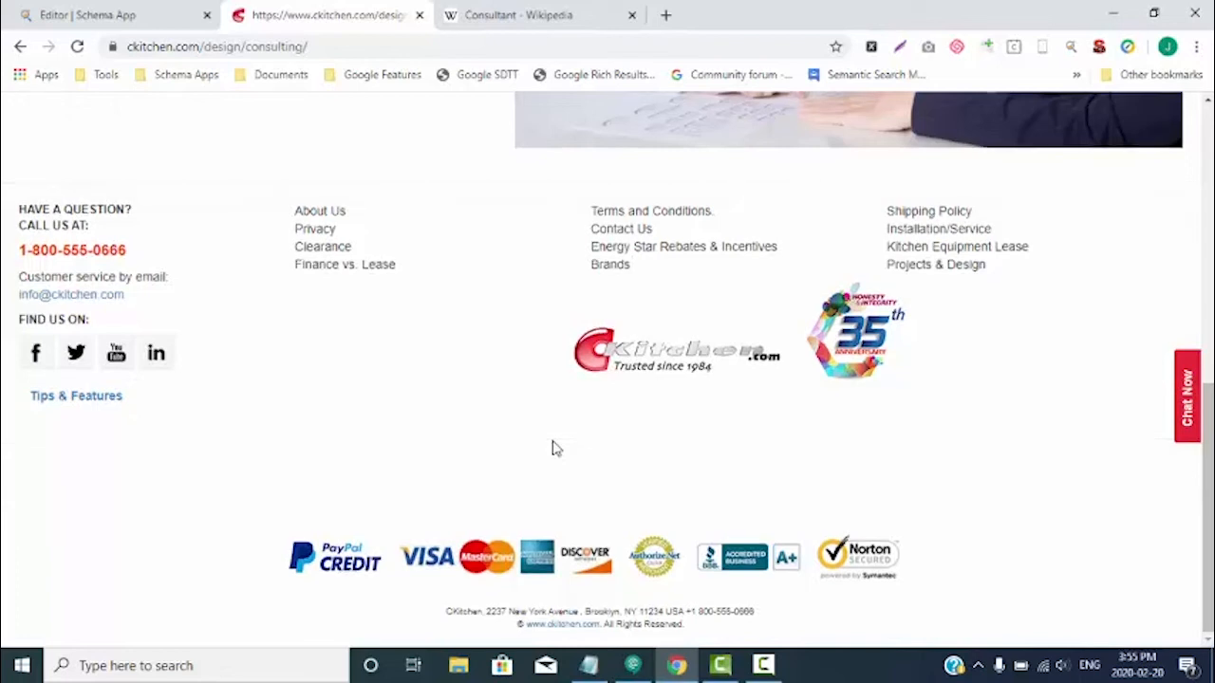
pyautogui.scroll(10, 556, 448)
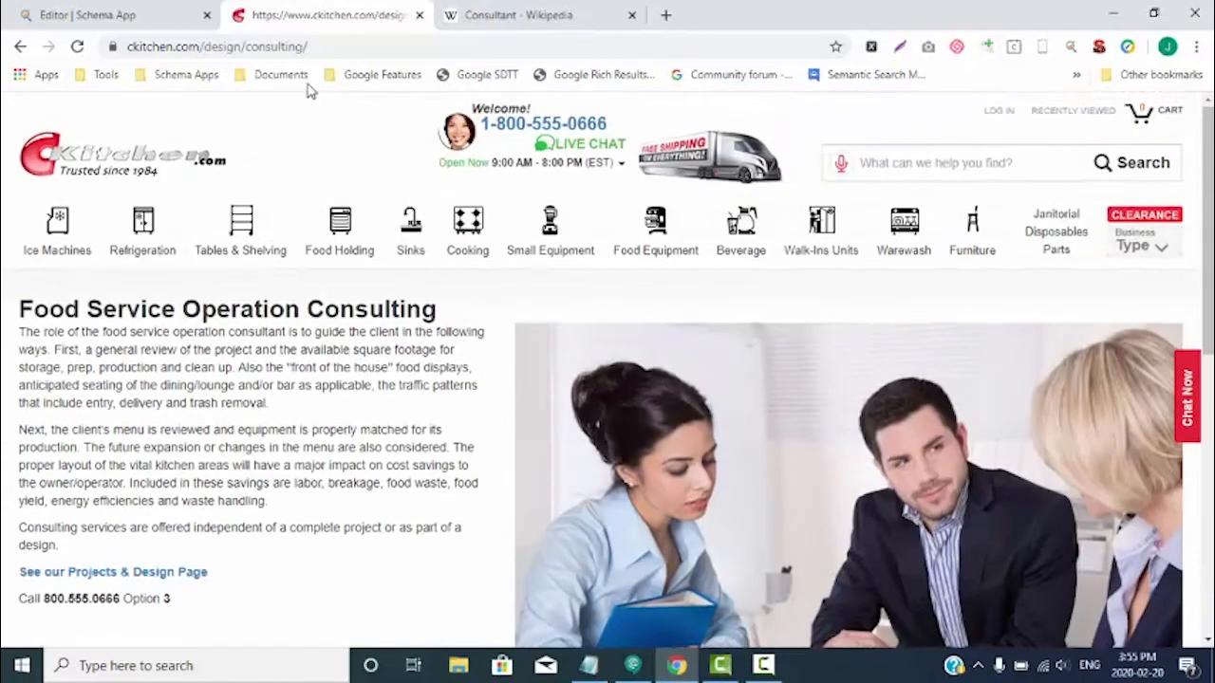
pyautogui.click(70, 12)
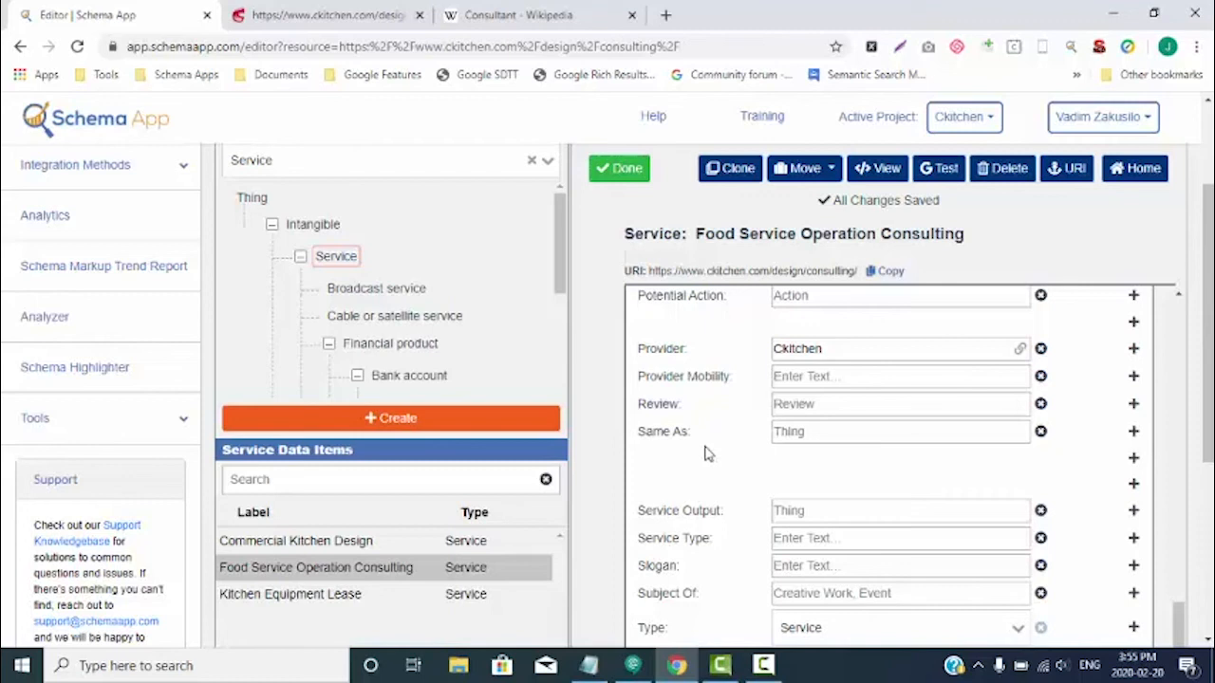
pyautogui.scroll(-1, 704, 454)
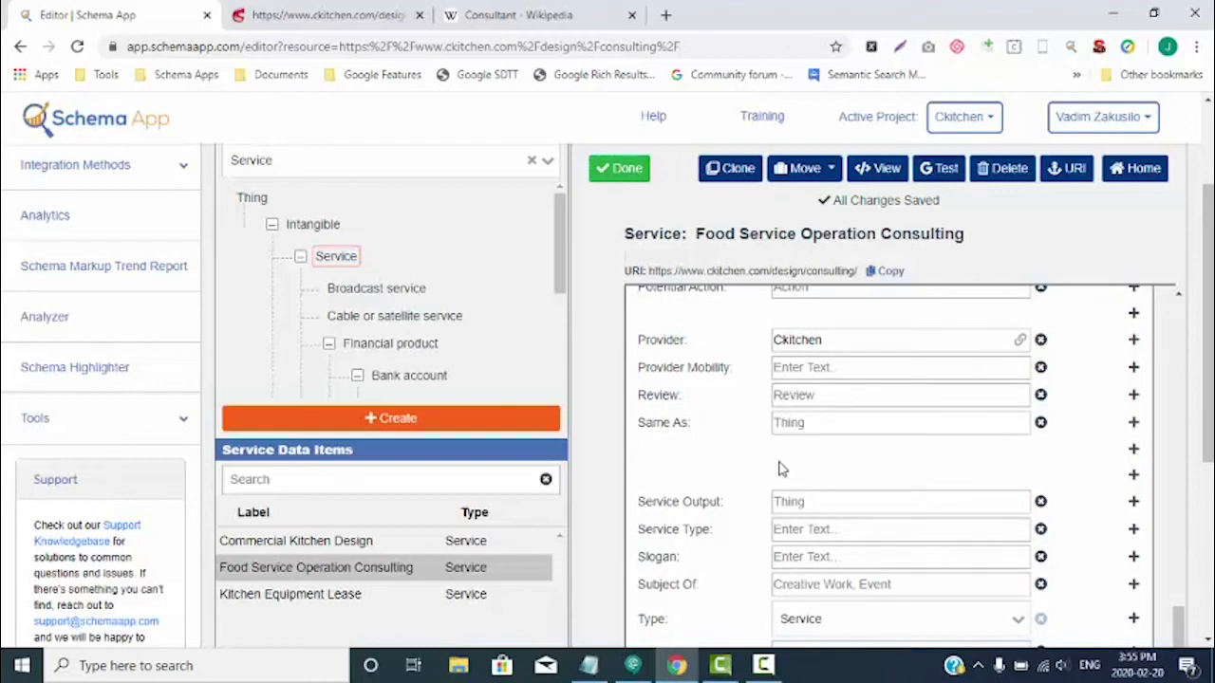
pyautogui.click(349, 15)
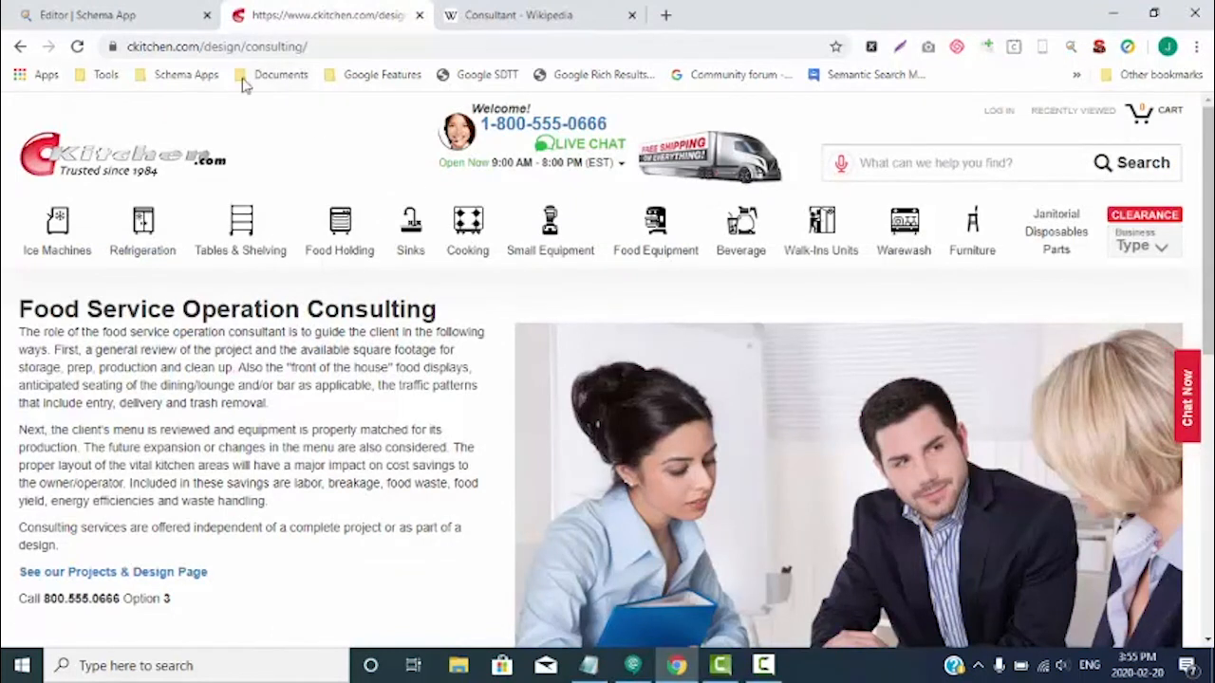
pyautogui.click(104, 15)
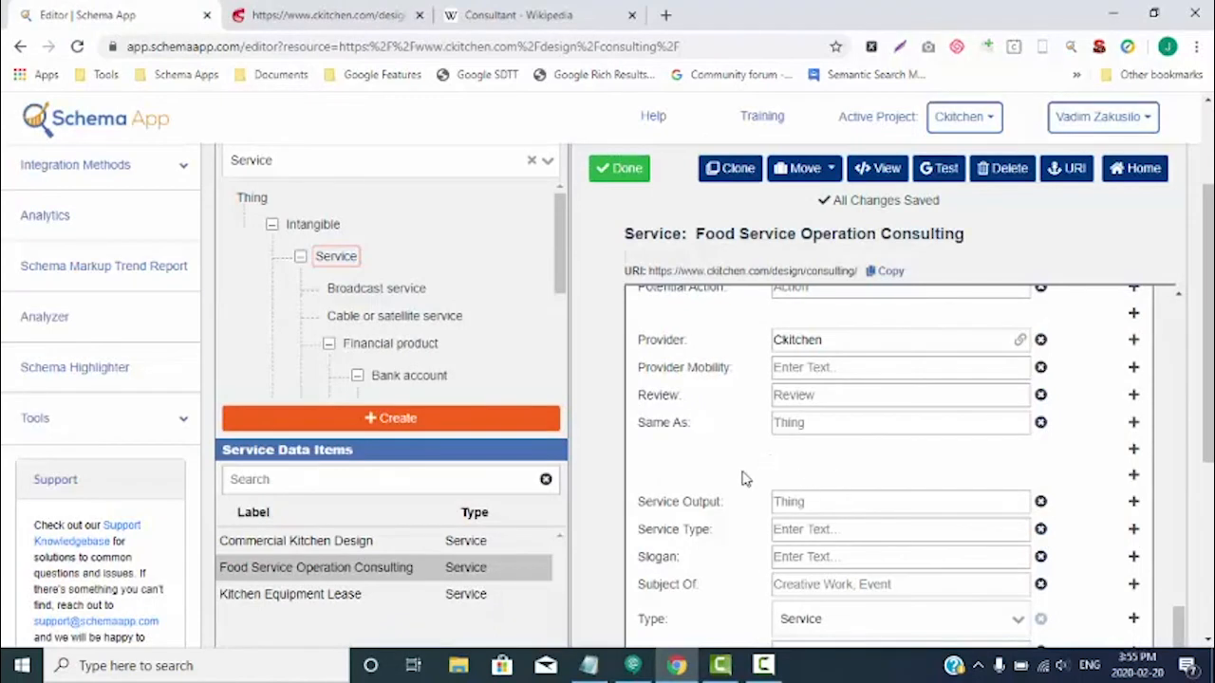
pyautogui.scroll(-2, 745, 479)
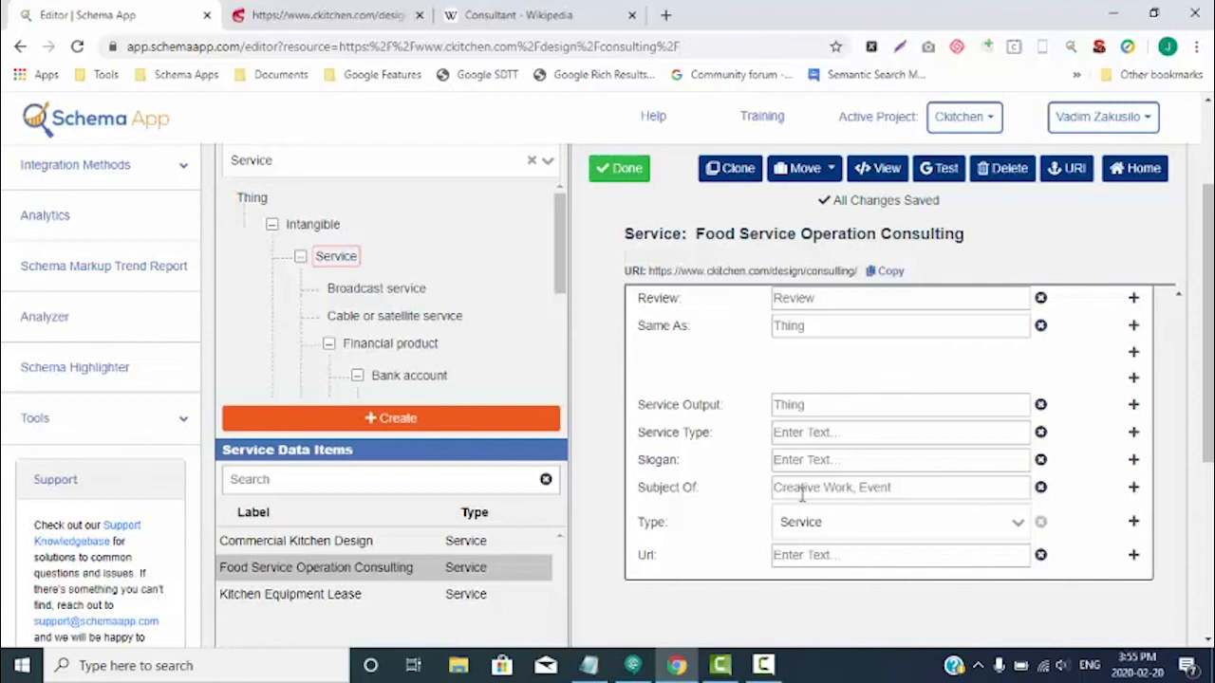
pyautogui.click(327, 15)
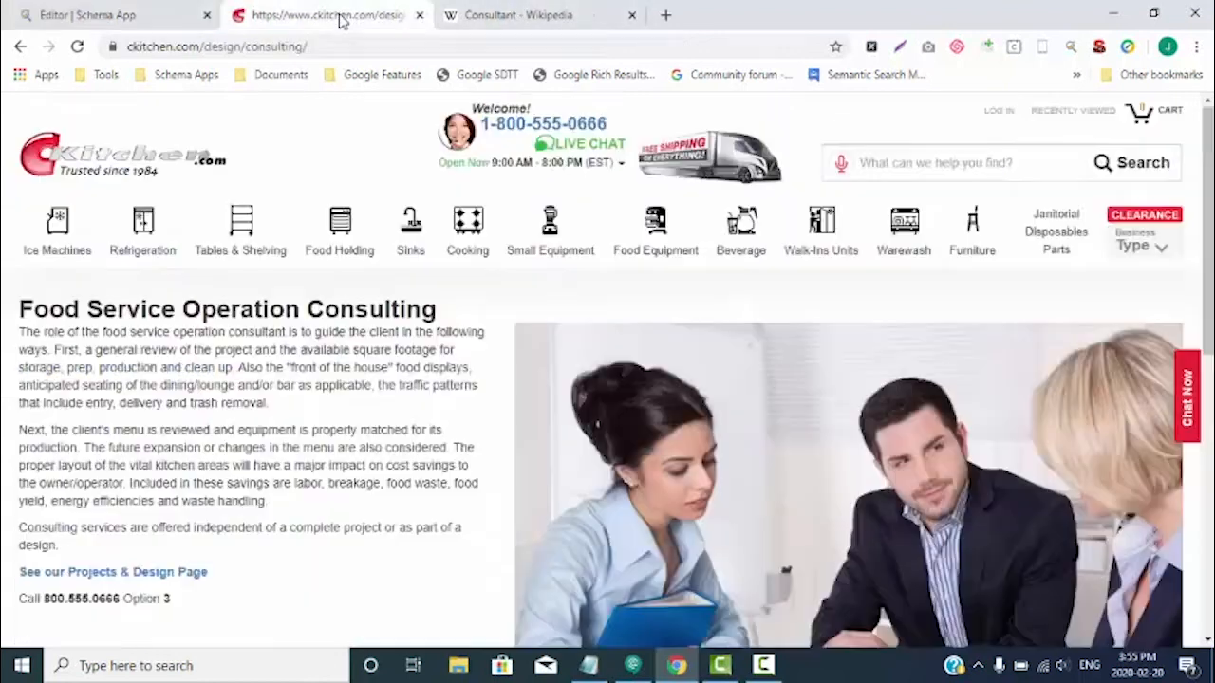
pyautogui.click(337, 47)
pyautogui.hotkey('ctrl', 'c')
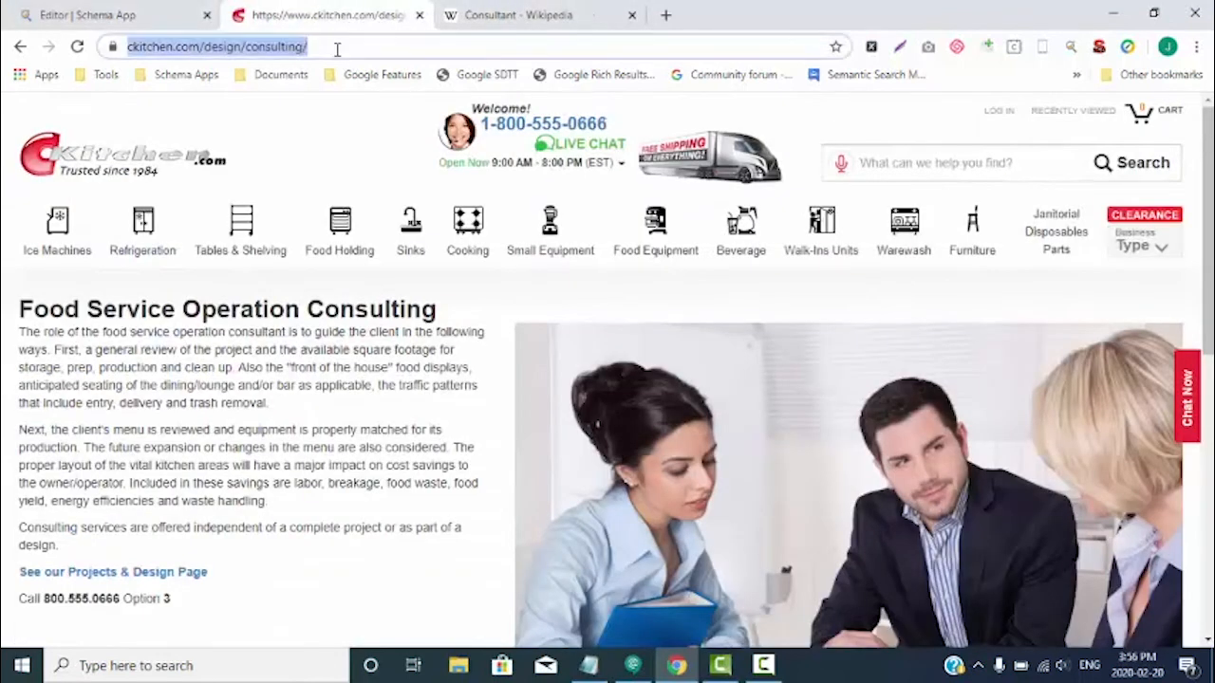
pyautogui.click(133, 15)
pyautogui.click(809, 555)
pyautogui.hotkey('ctrl', 'v')
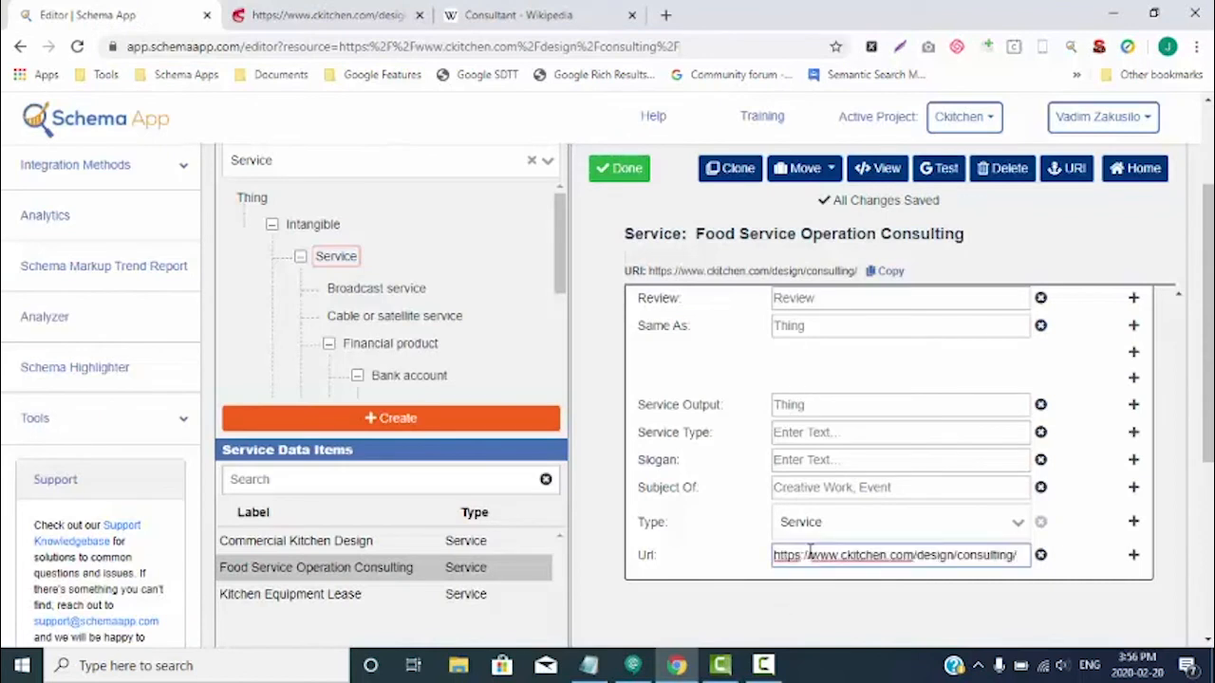
# - Review the completed service properties back up to Additional Type and finish editing the Food Service Operation Consulting item
pyautogui.scroll(3, 964, 554)
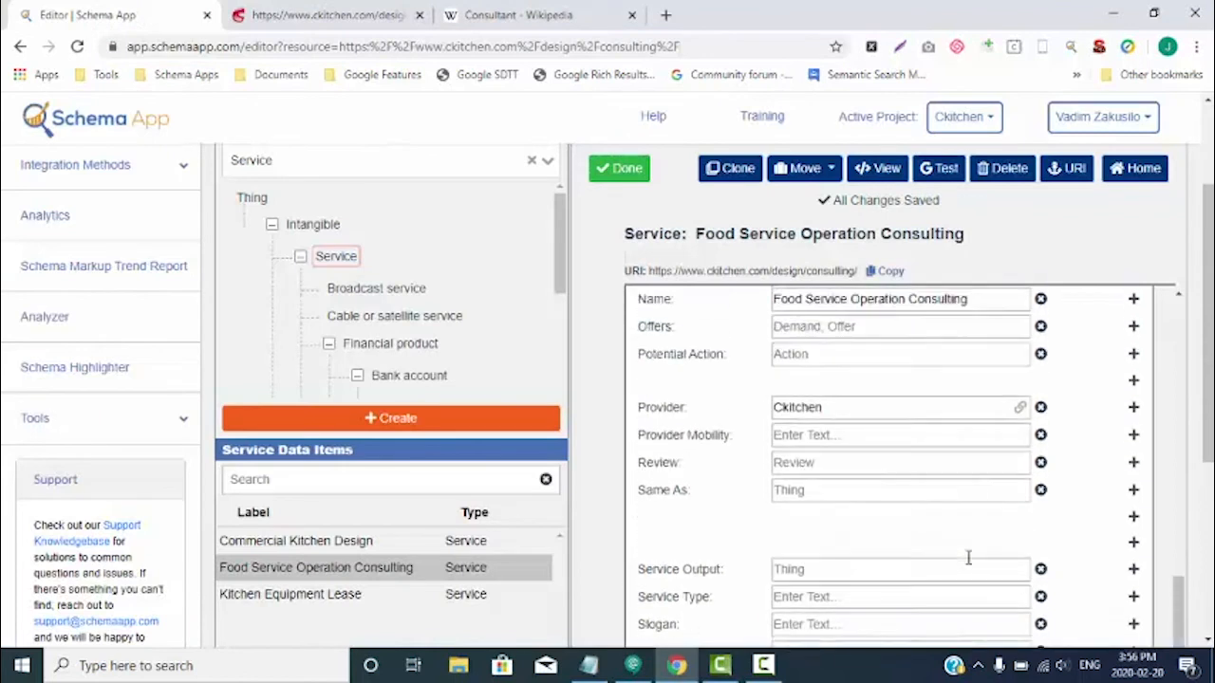
pyautogui.scroll(5, 968, 558)
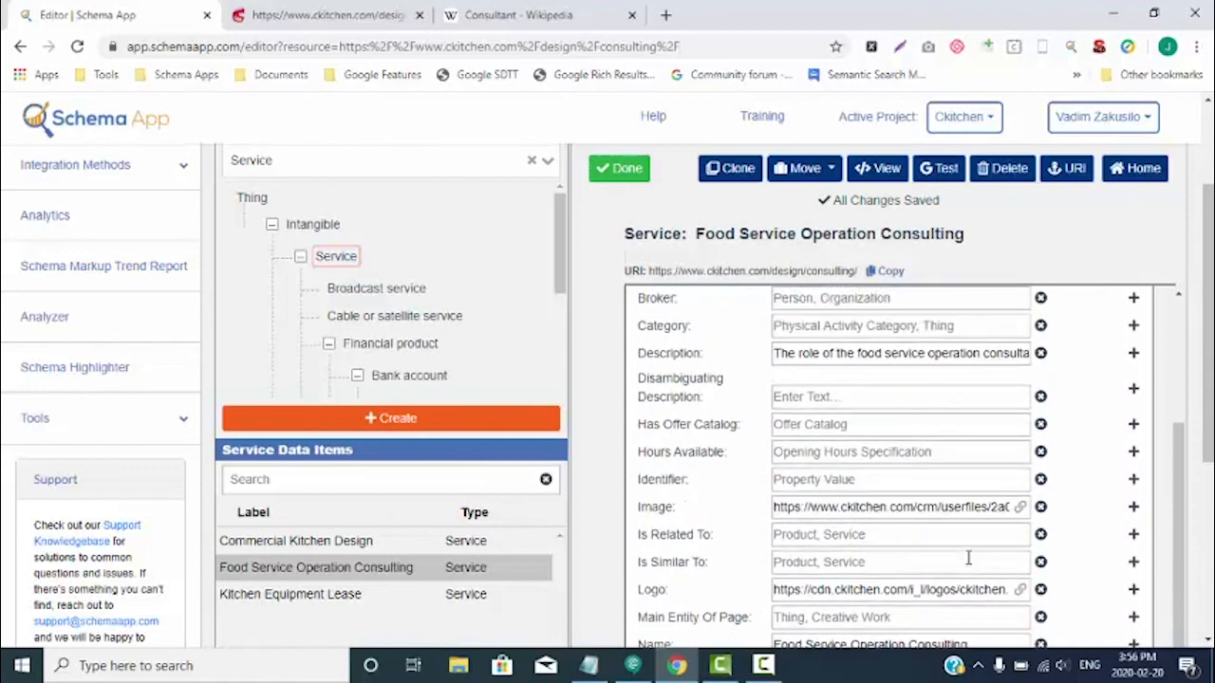
pyautogui.scroll(5, 968, 558)
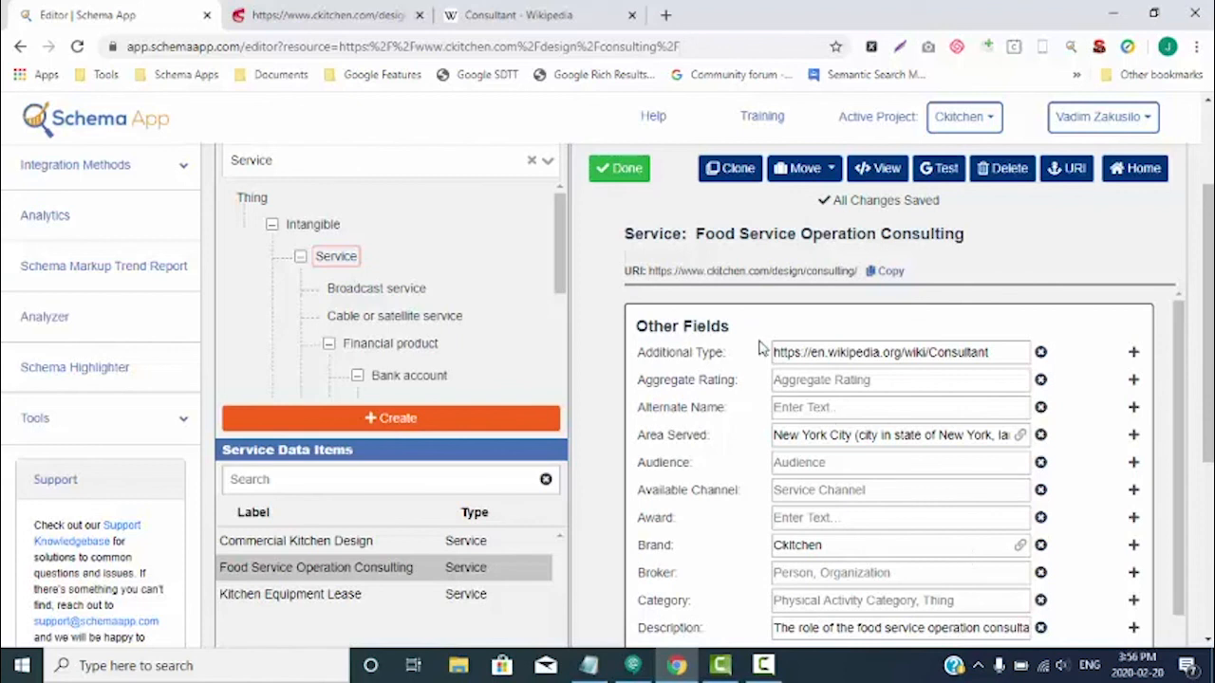
pyautogui.click(621, 173)
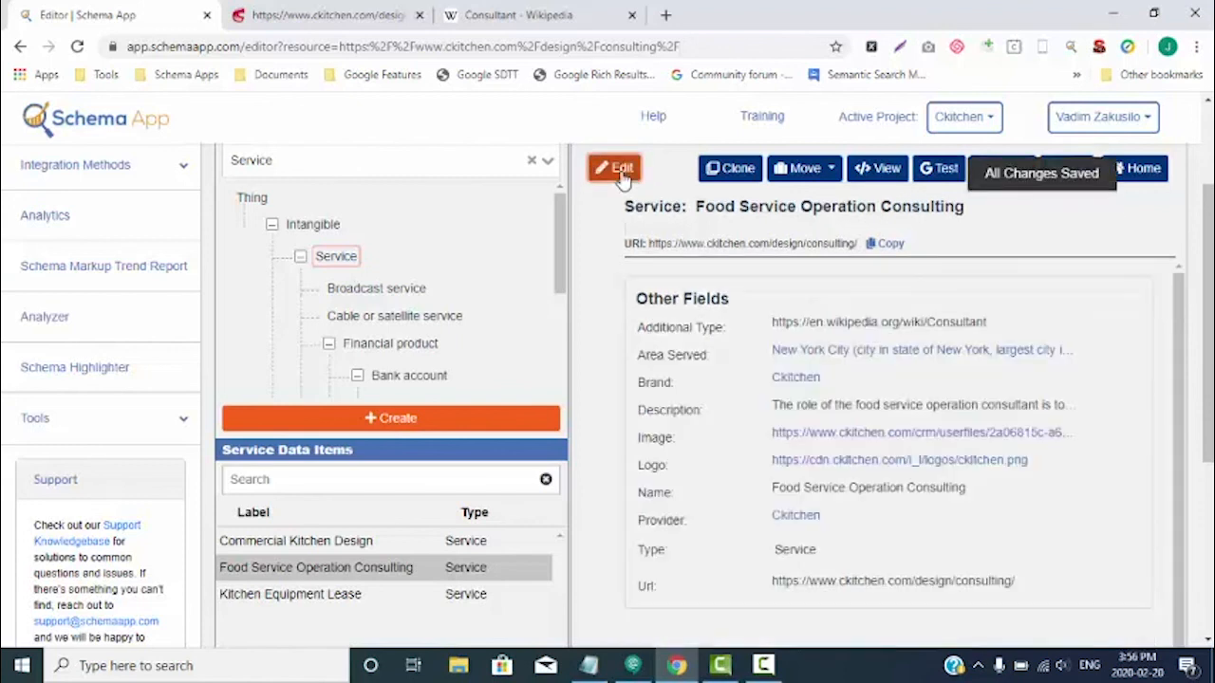